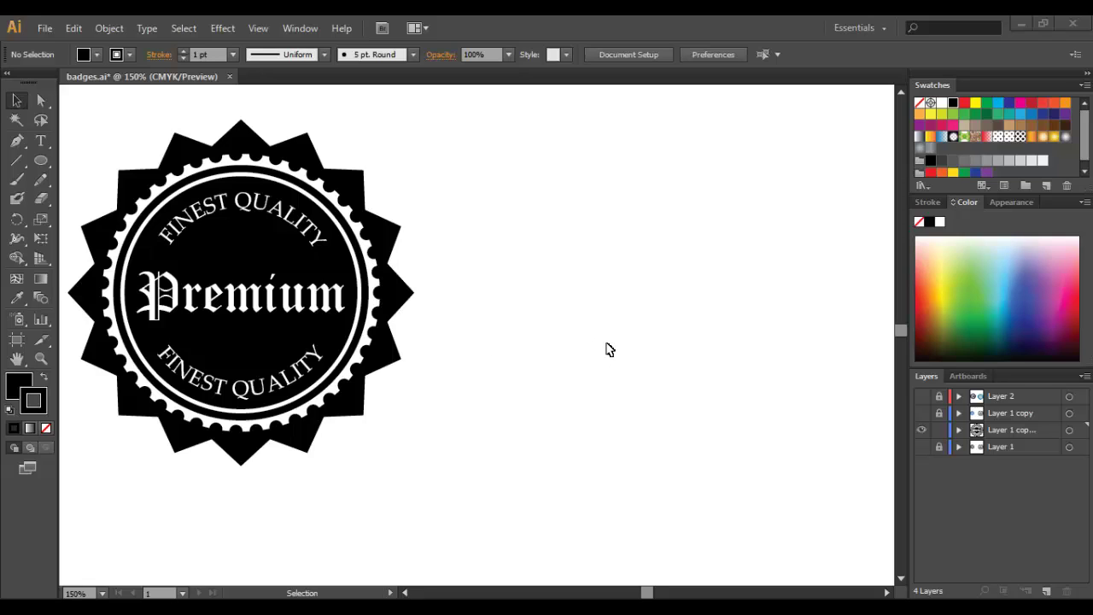
Step: Draw a 268.0898 px black circle and move it beside the finished badge
left_click(41, 162)
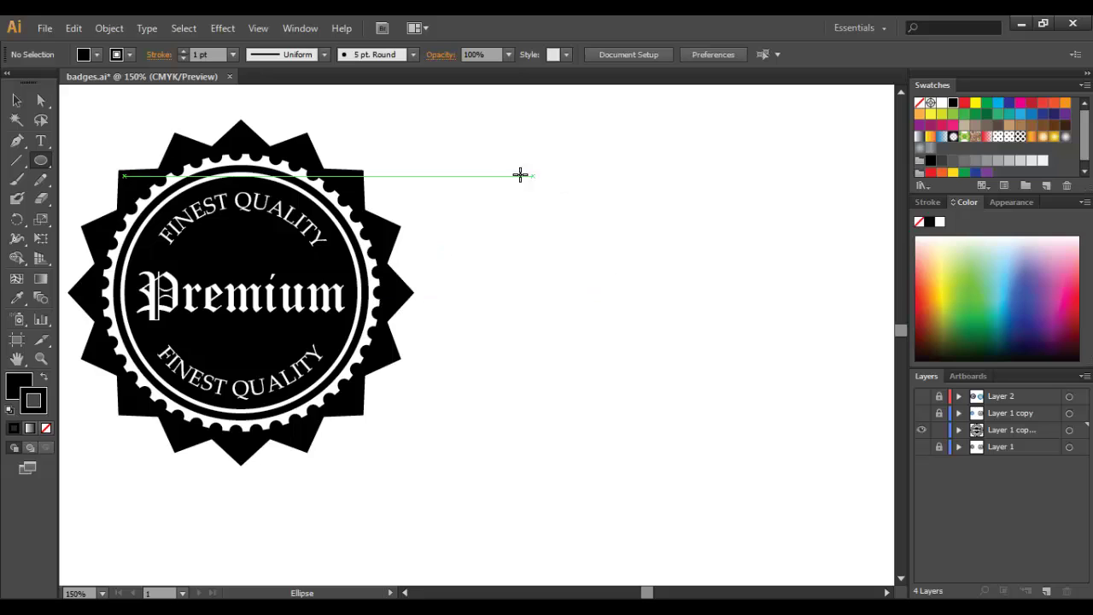
left_click(589, 290)
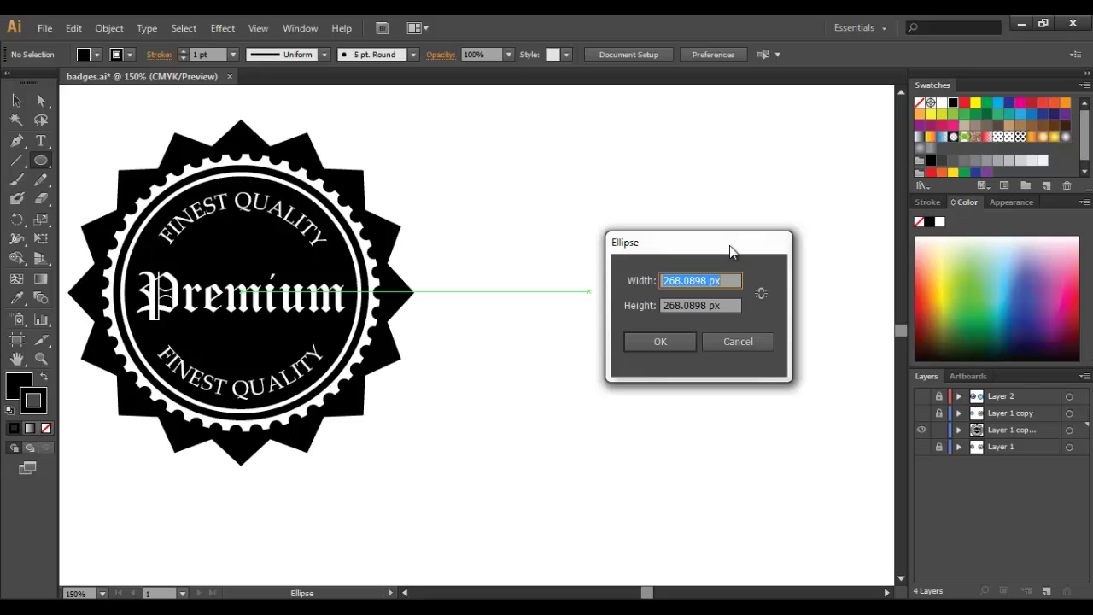
left_click(670, 342)
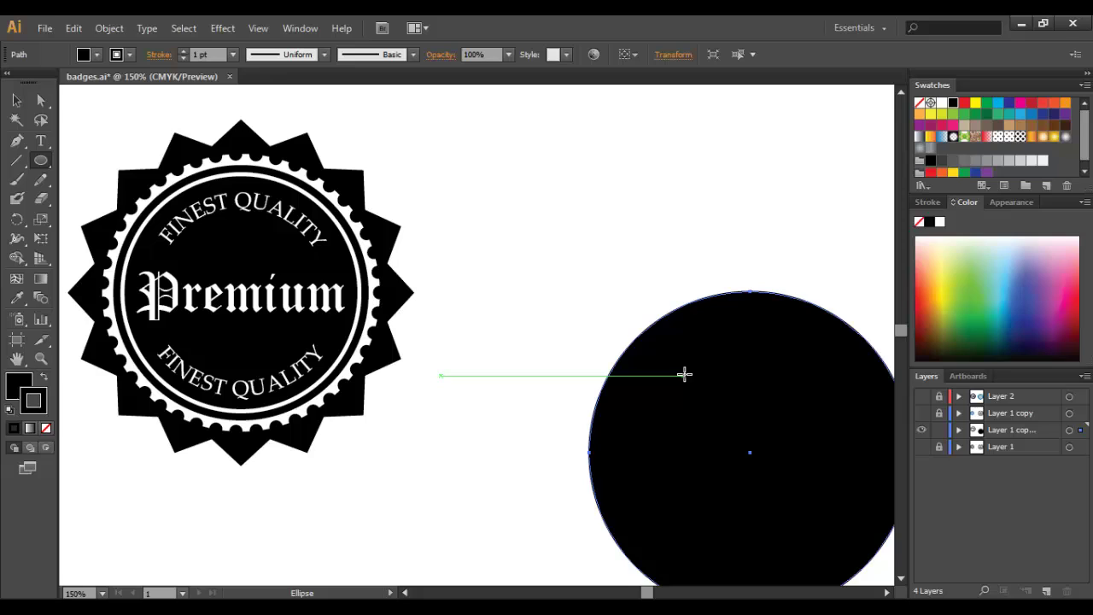
left_click(15, 103)
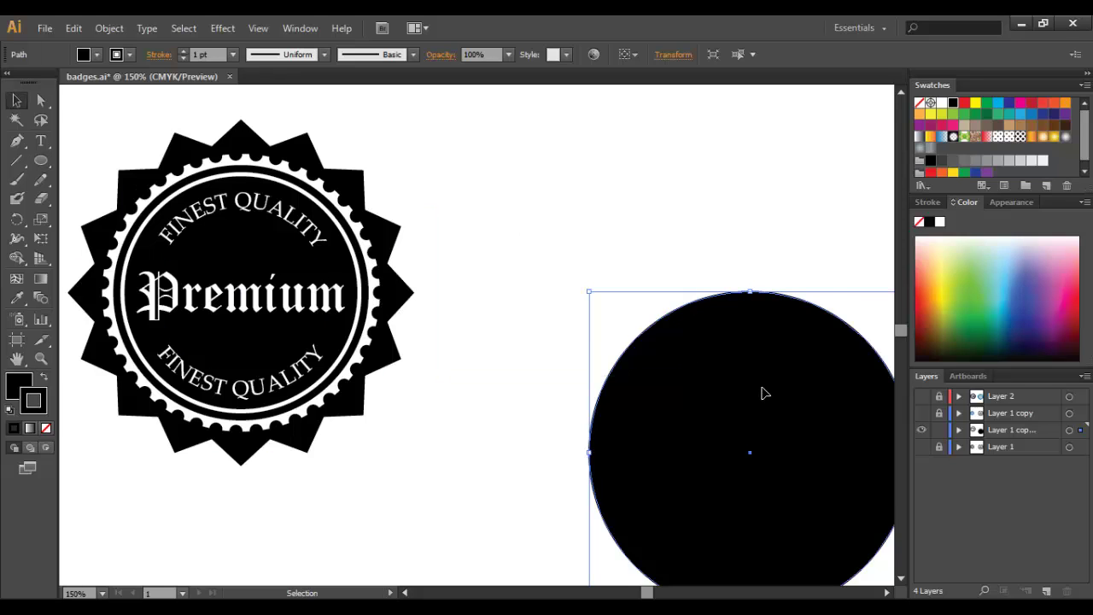
left_click_drag(765, 393, 689, 256)
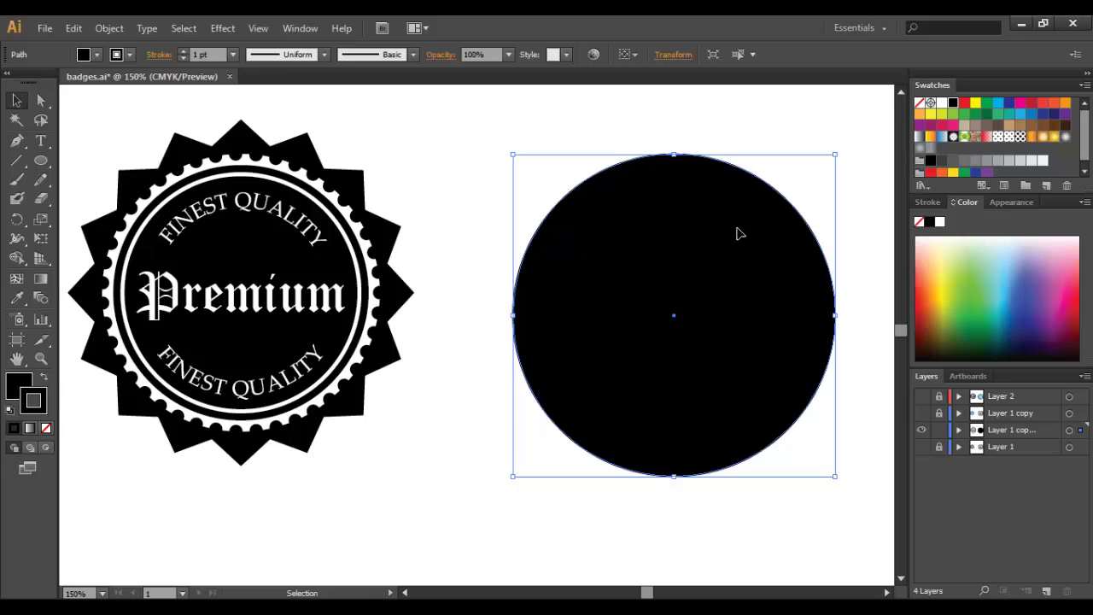
Step: Apply a Zig Zag effect of 10 px size, 7 ridges per segment, corner points, then nudge it up
left_click(224, 29)
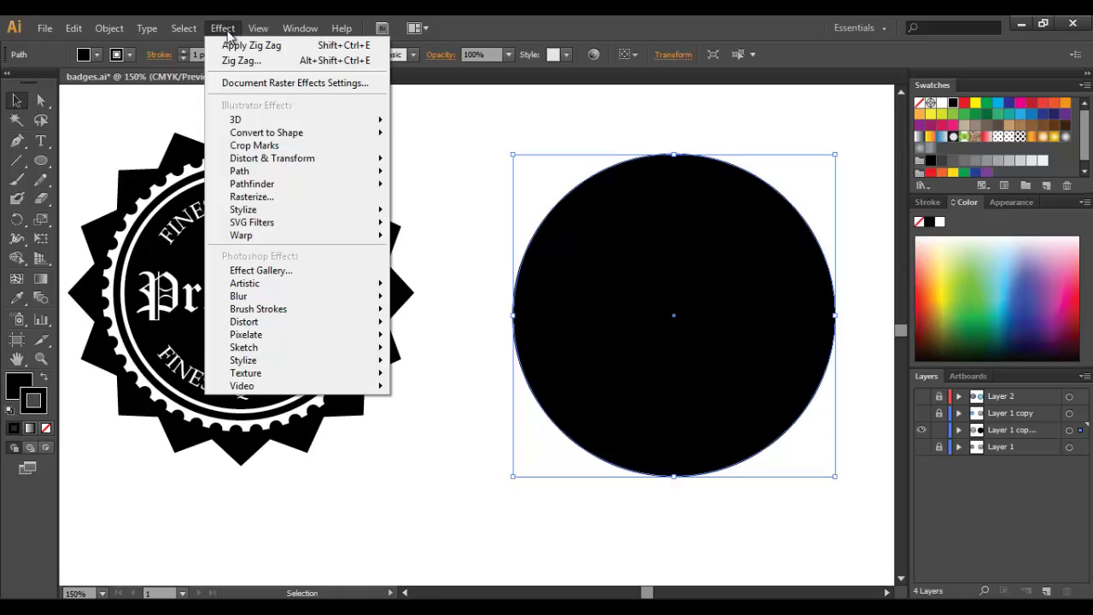
mouse_move(350, 163)
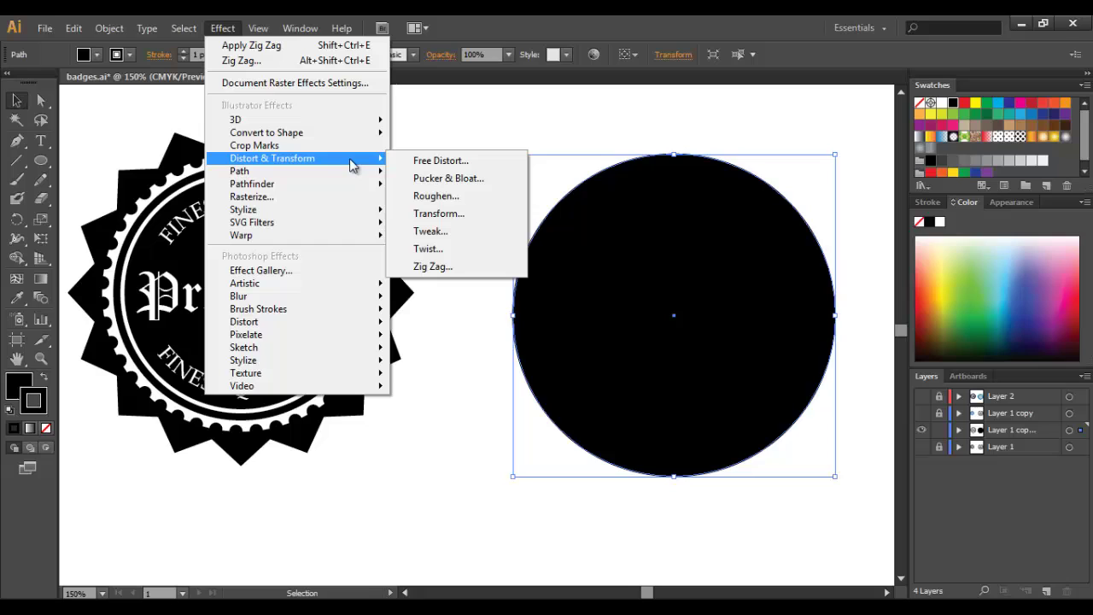
left_click(467, 266)
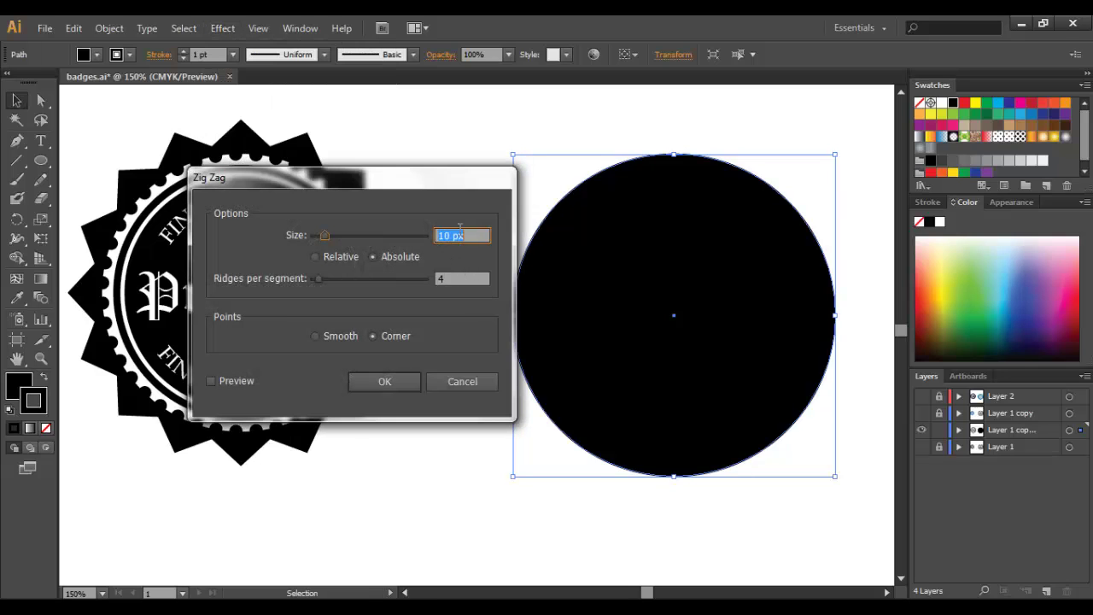
left_click(442, 279)
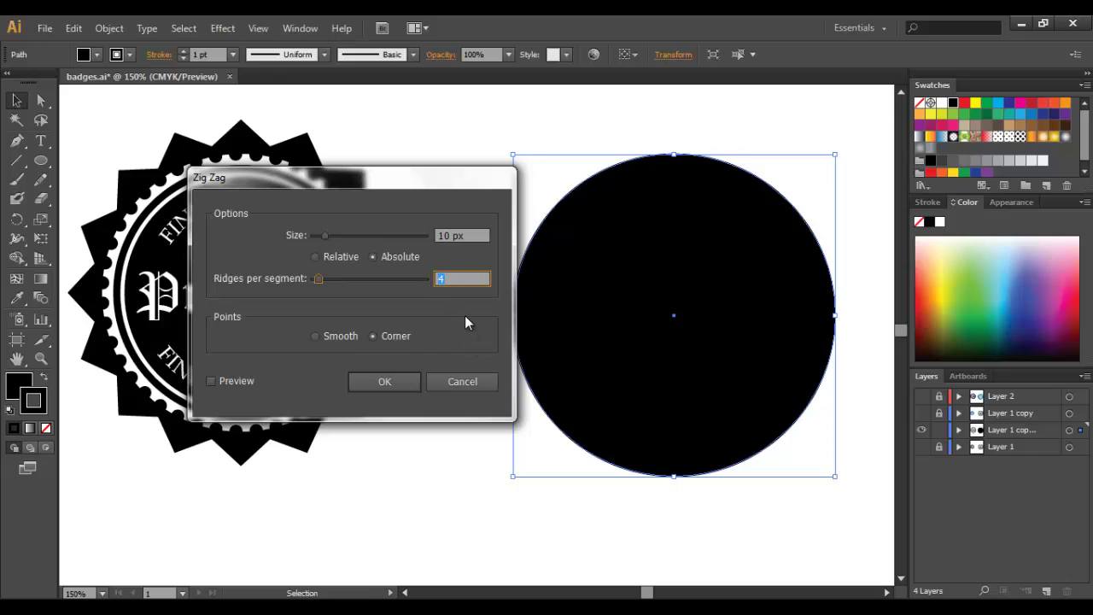
type("7")
left_click(239, 381)
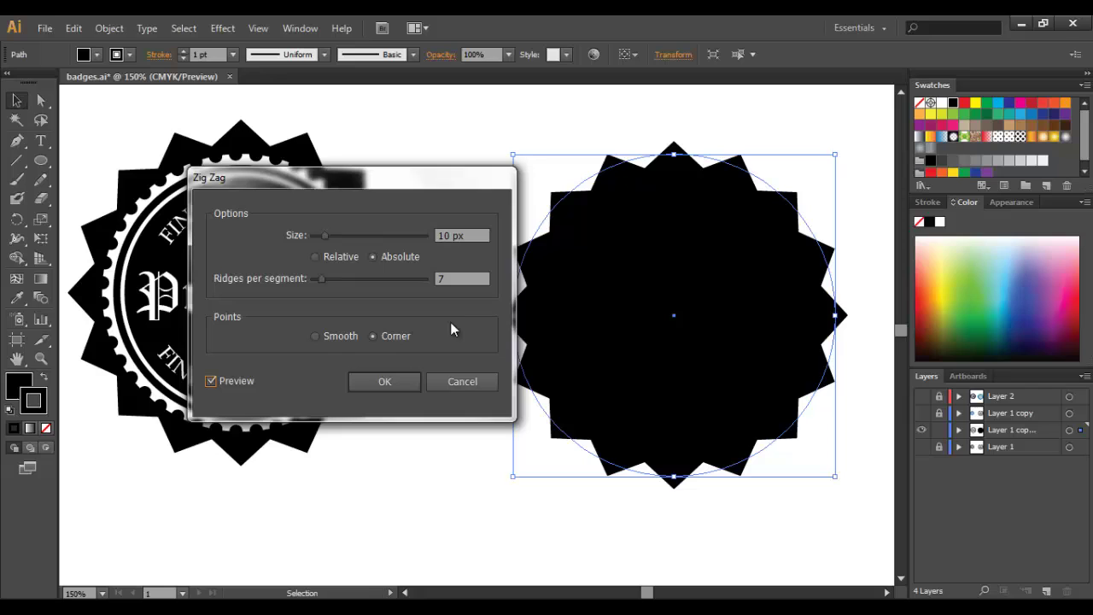
left_click(391, 384)
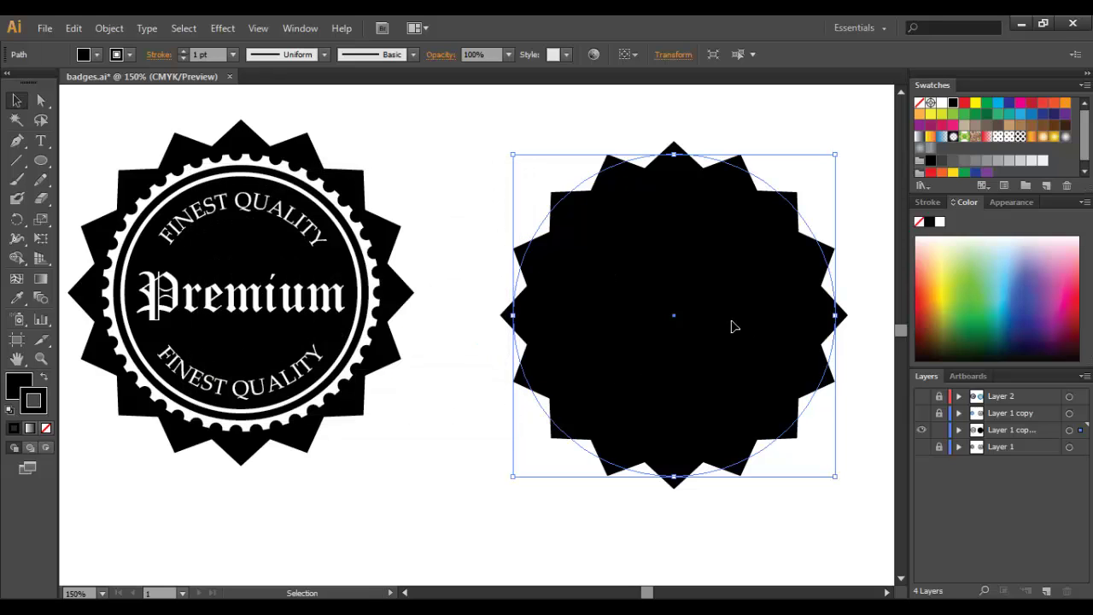
left_click_drag(728, 321, 727, 310)
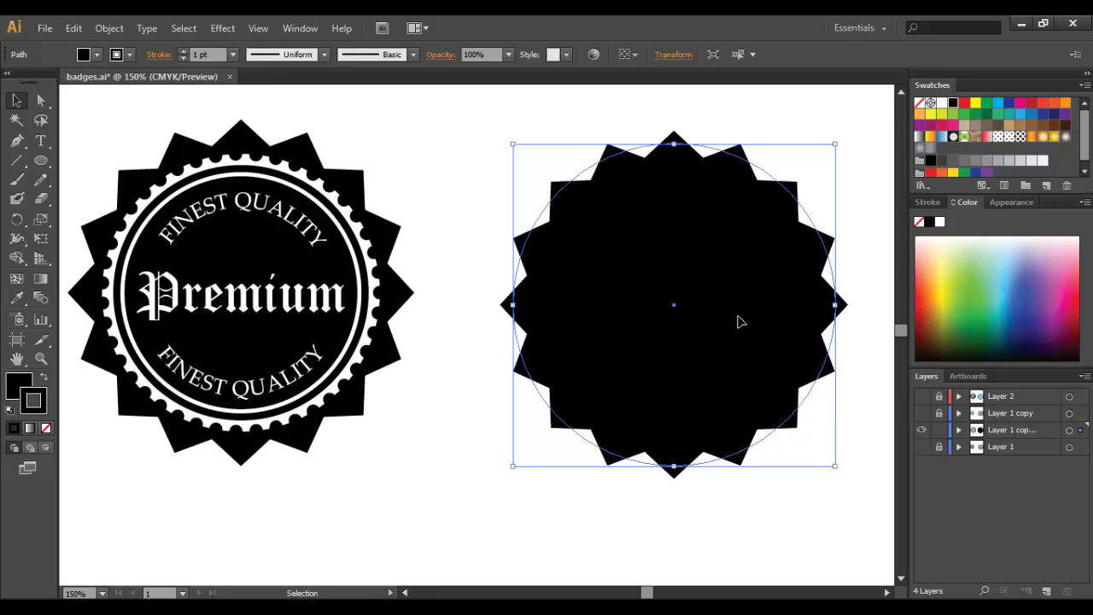
Step: Paste a copy of the starburst in front and scale it down inside the original
key("ctrl+z")
key("ctrl+shift+z")
left_click_drag(836, 145, 806, 175)
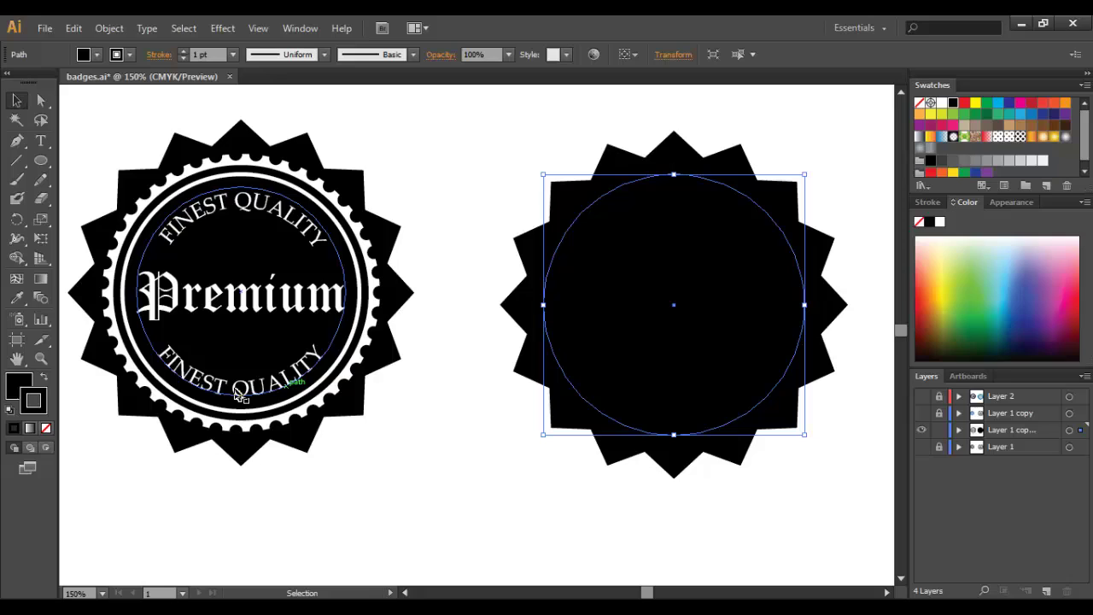
left_click(21, 385)
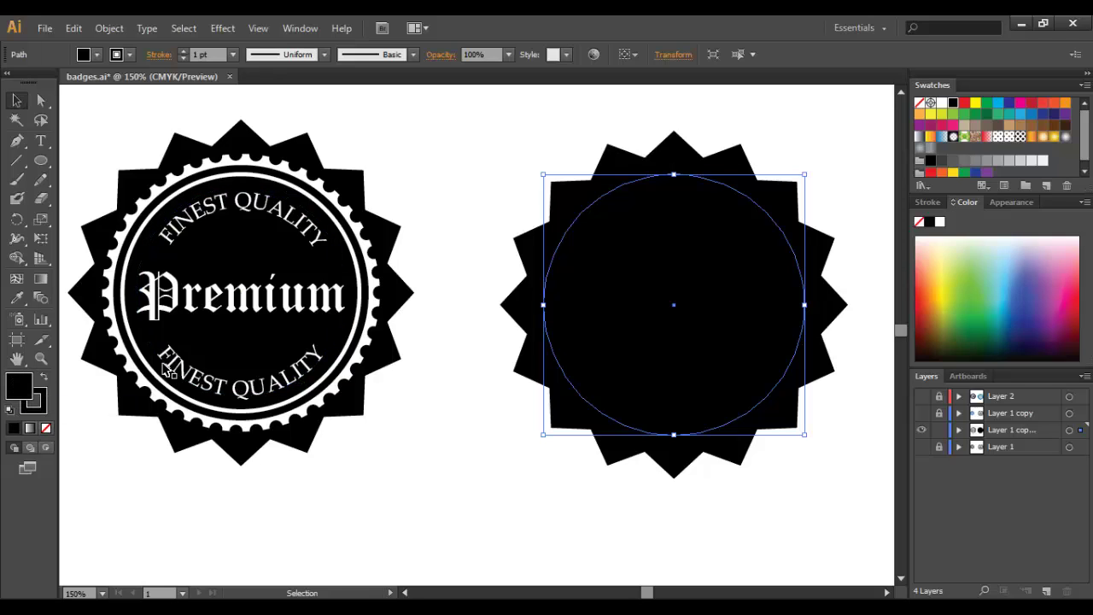
Step: Fill the smaller copy white and delete its Zig Zag effect in the Appearance panel
left_click(945, 104)
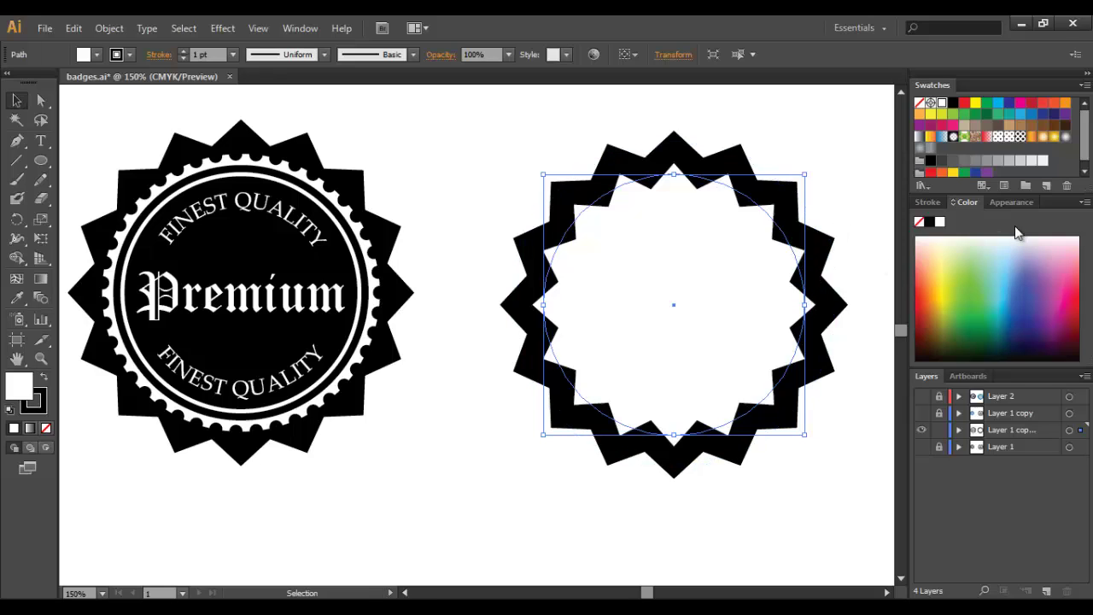
left_click(1009, 203)
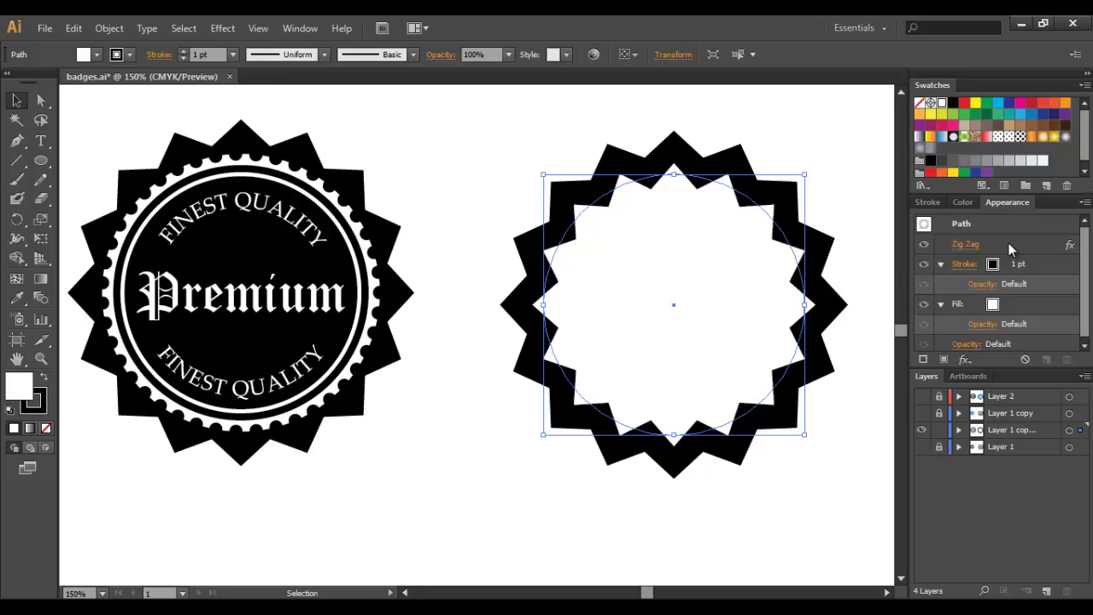
left_click(296, 28)
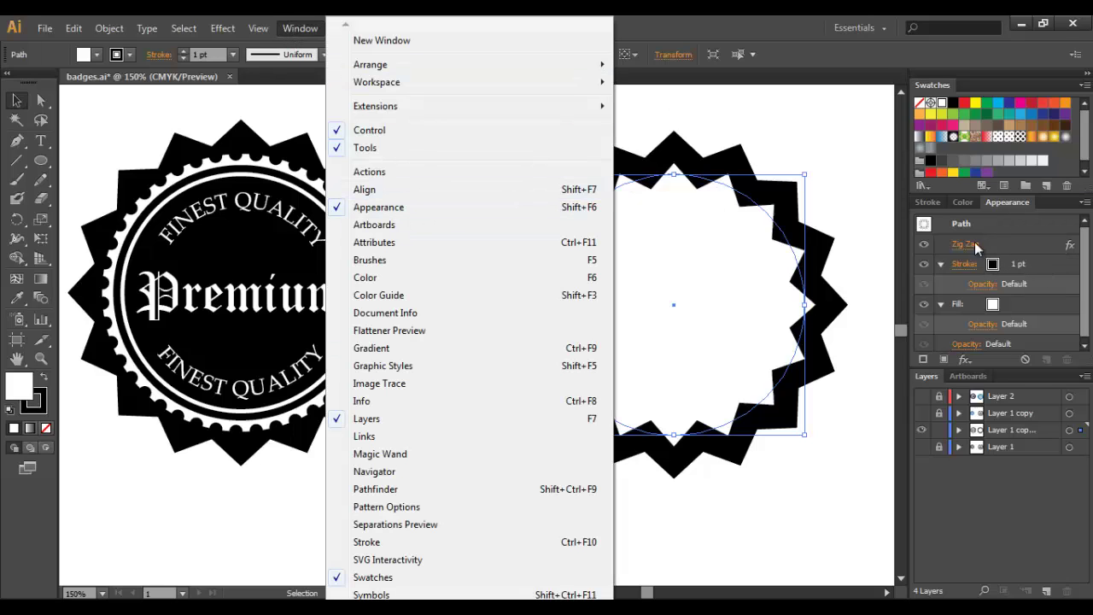
left_click(979, 242)
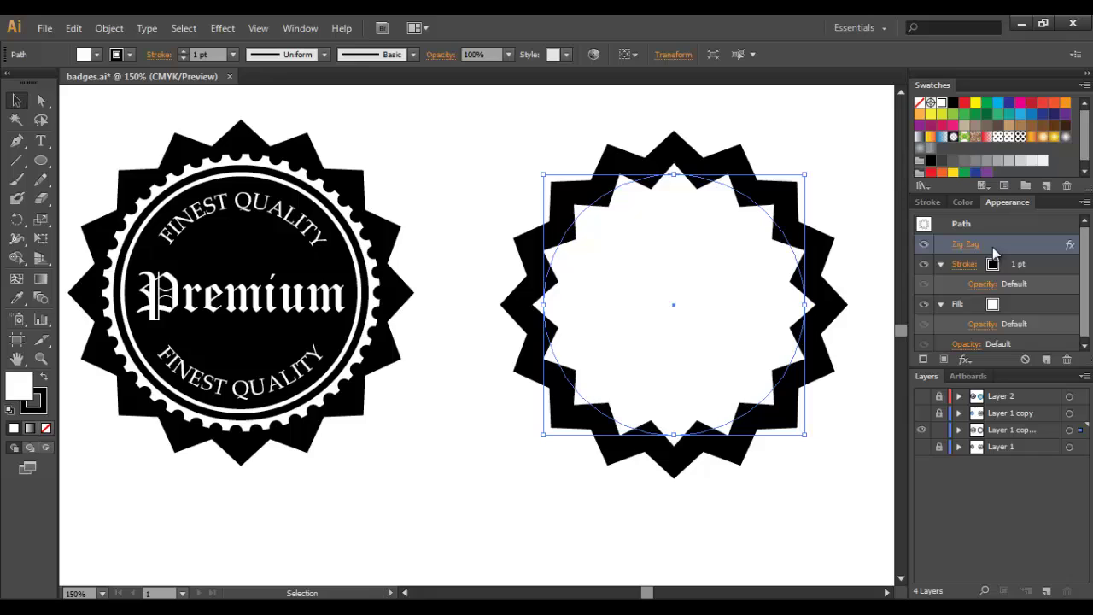
left_click(1068, 360)
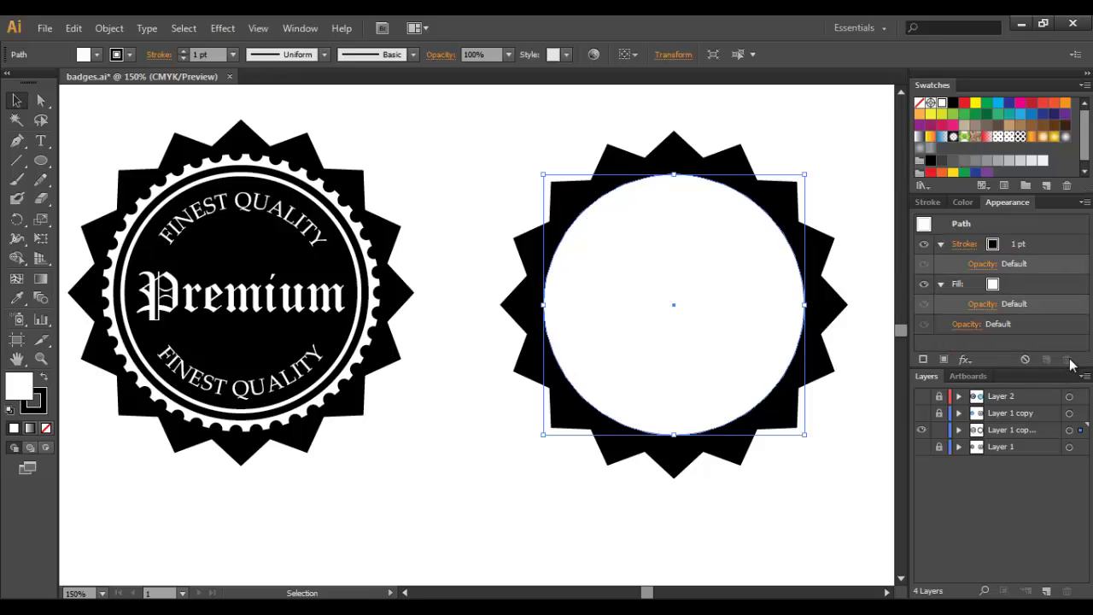
Step: Give the white circle an 11 pt dashed stroke with round caps to form dots
left_click(929, 204)
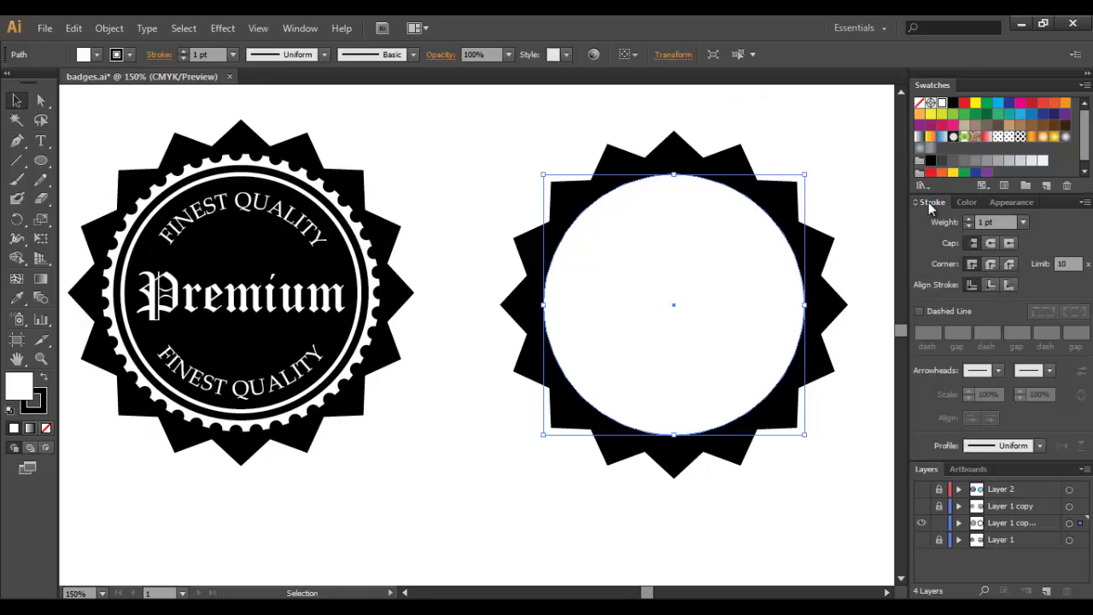
left_click(935, 310)
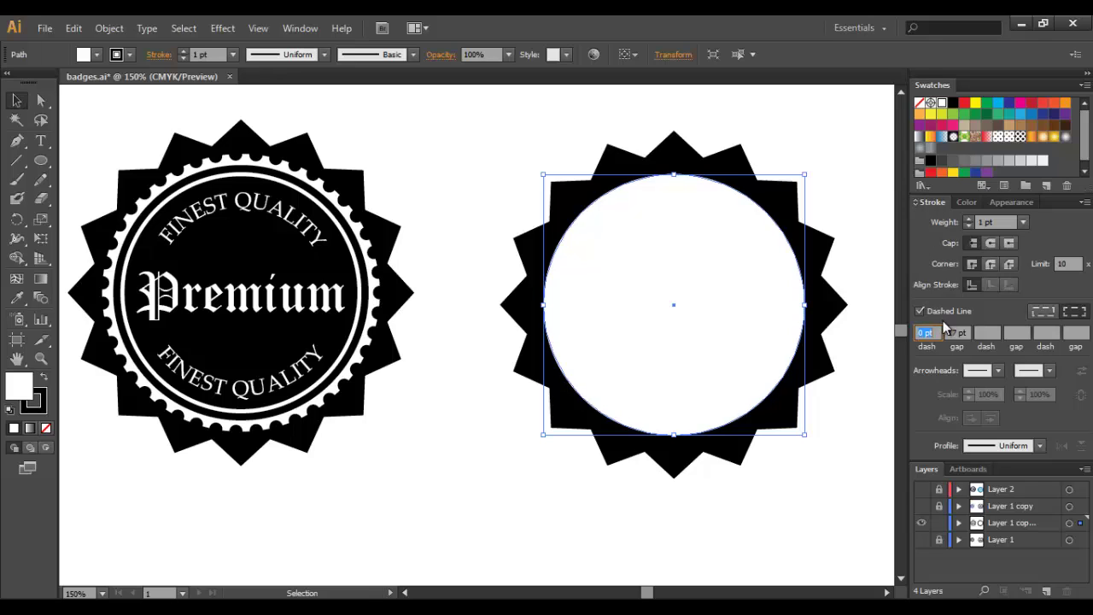
left_click(1022, 222)
left_click(985, 222)
type("1")
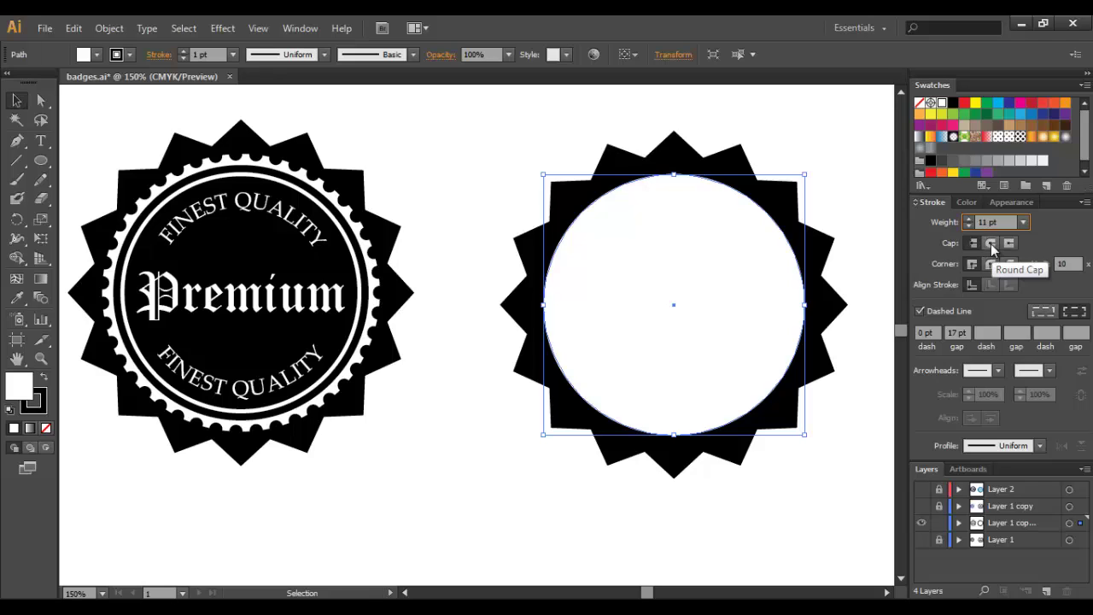
left_click(991, 243)
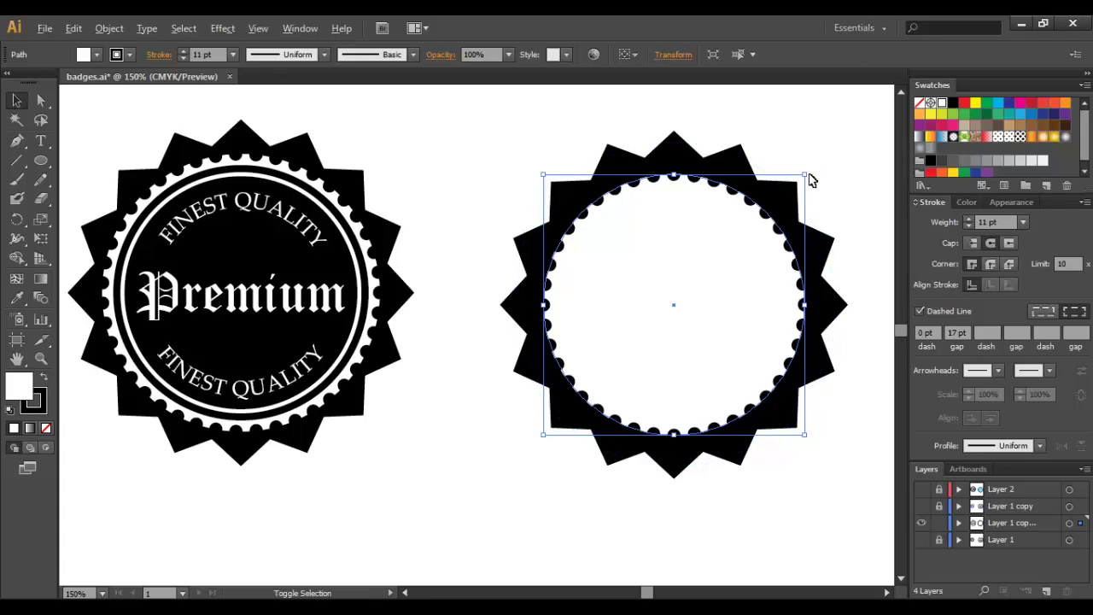
Step: Scale the dotted circle up to 234.49 px inside the starburst
left_click_drag(804, 174, 813, 174)
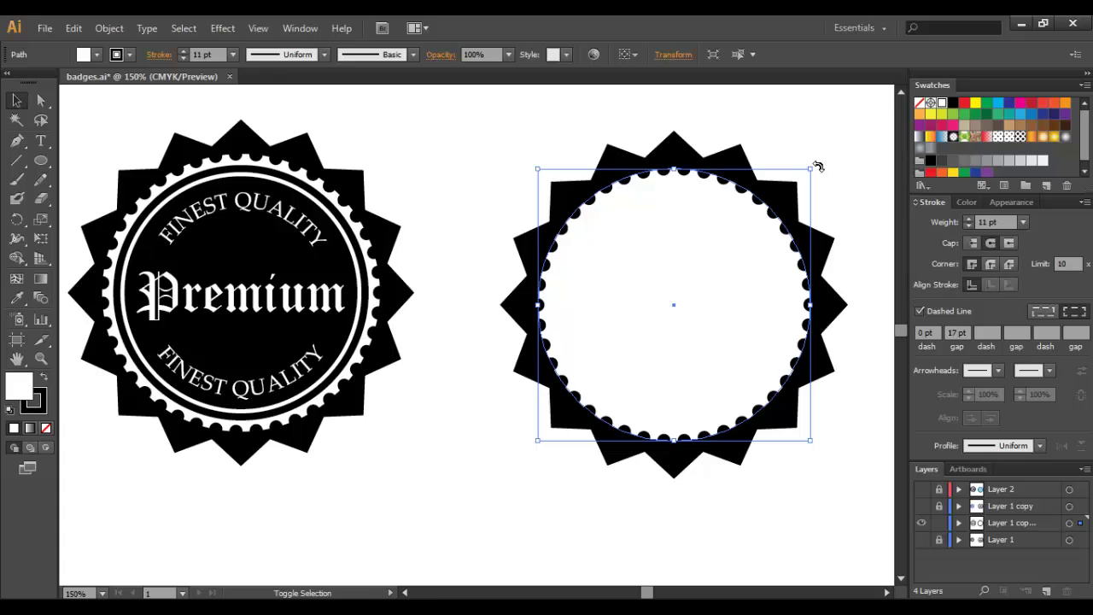
left_click_drag(809, 169, 816, 165)
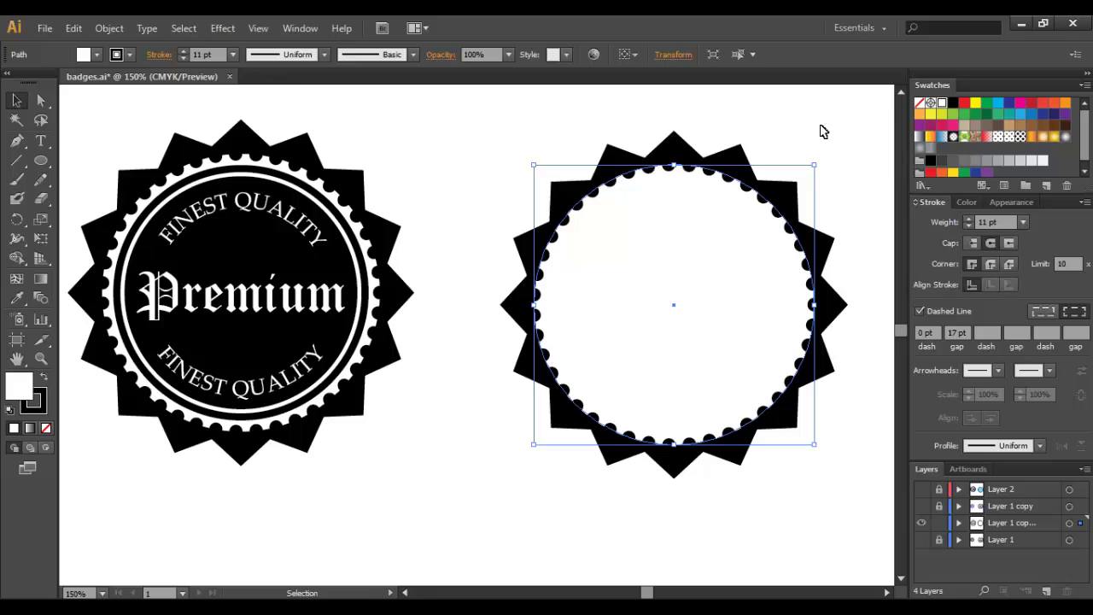
left_click(821, 135)
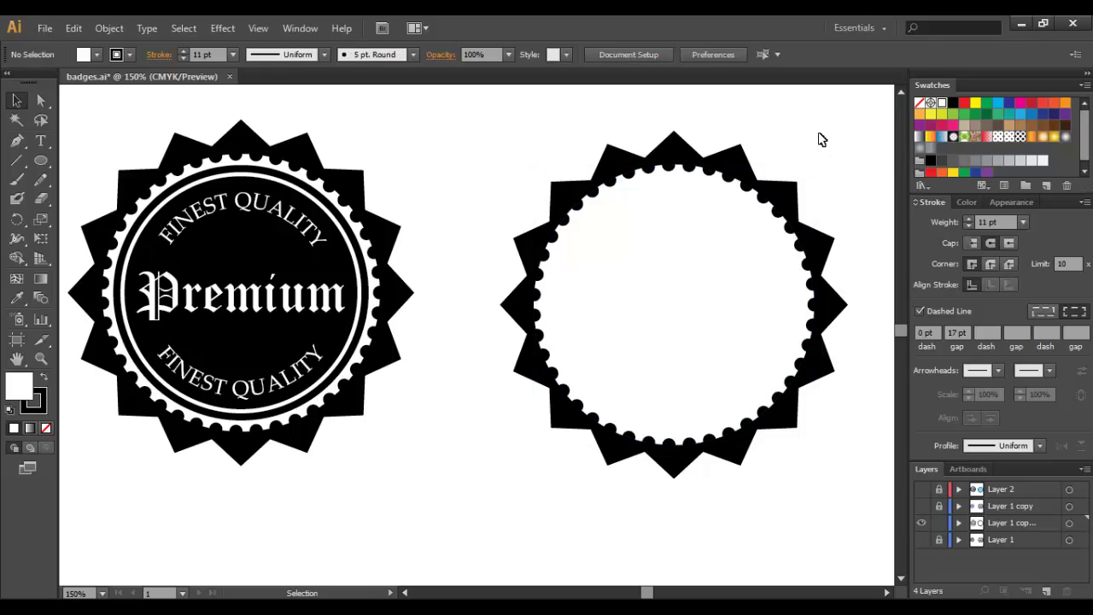
Step: Resize the circle copy, make its stroke solid, and set the weight to 6 pt
left_click(779, 205)
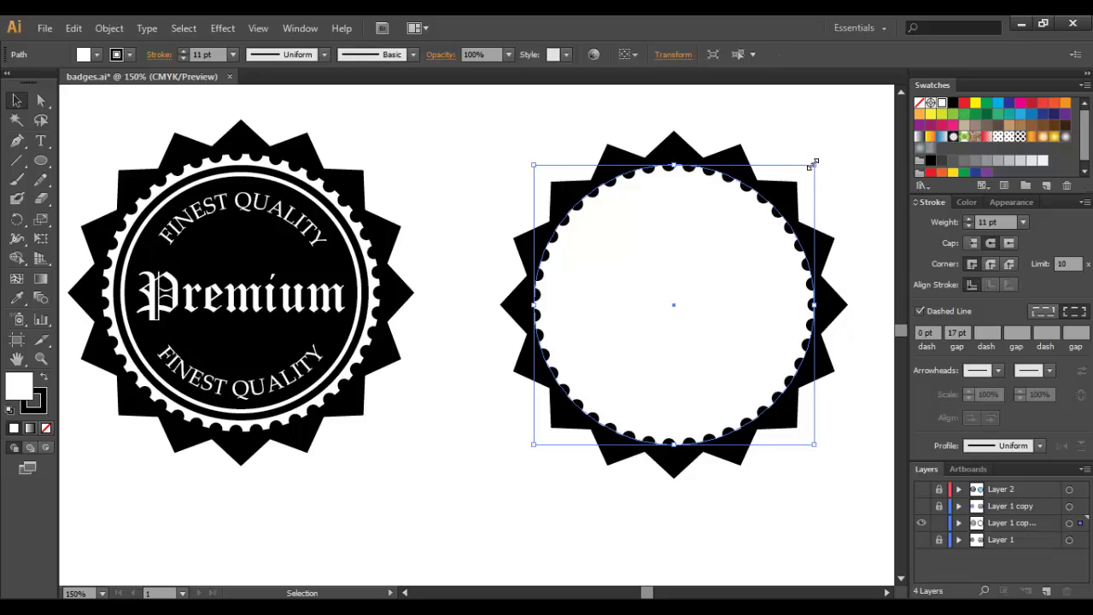
key("a")
key("v")
left_click_drag(814, 166, 800, 180)
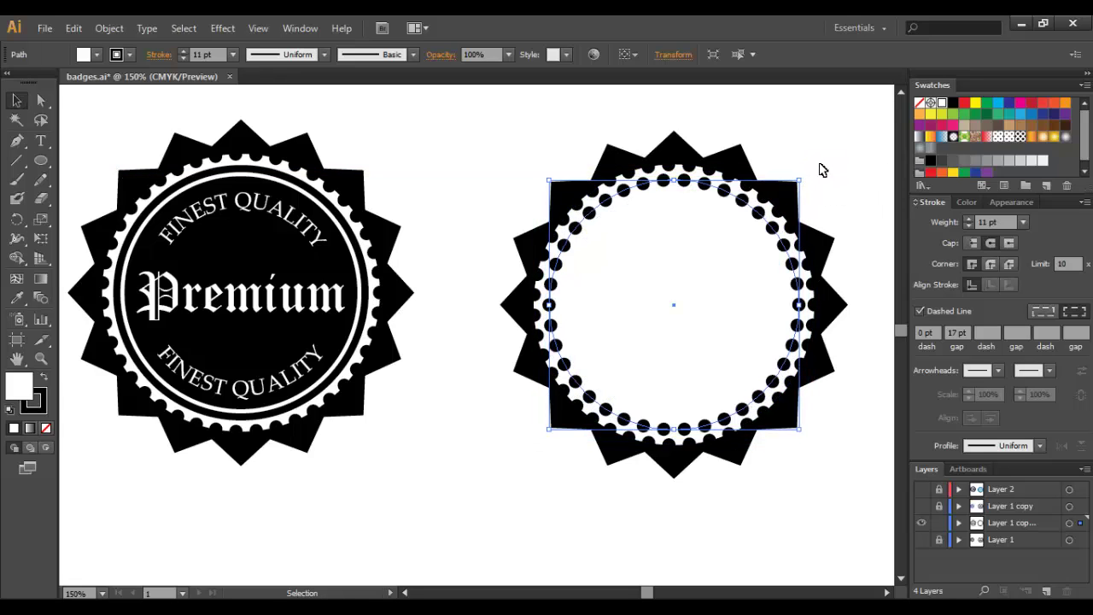
left_click(920, 311)
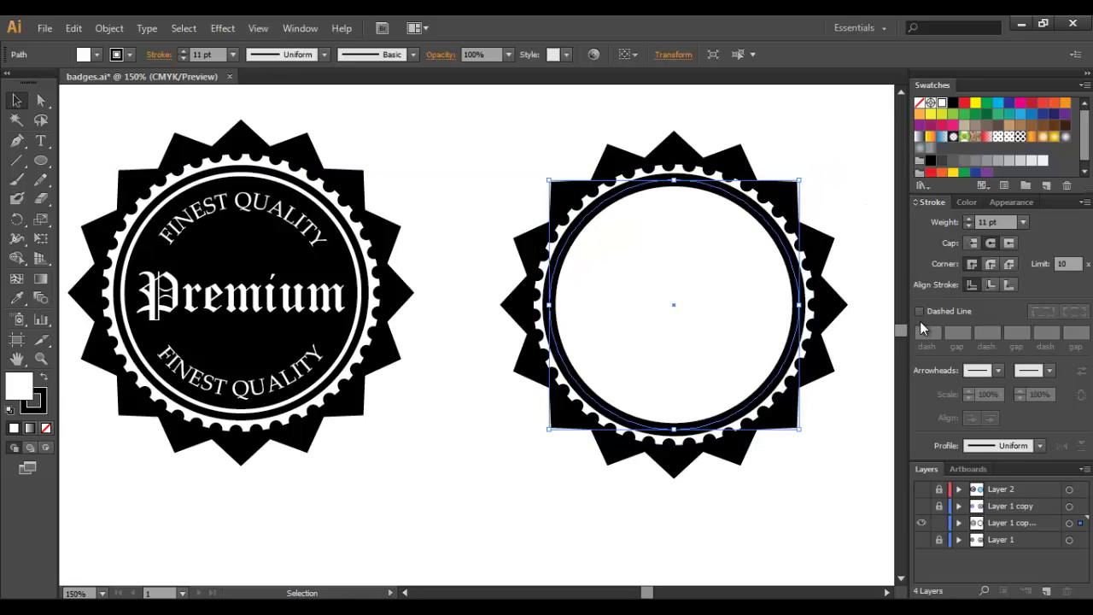
left_click(1022, 222)
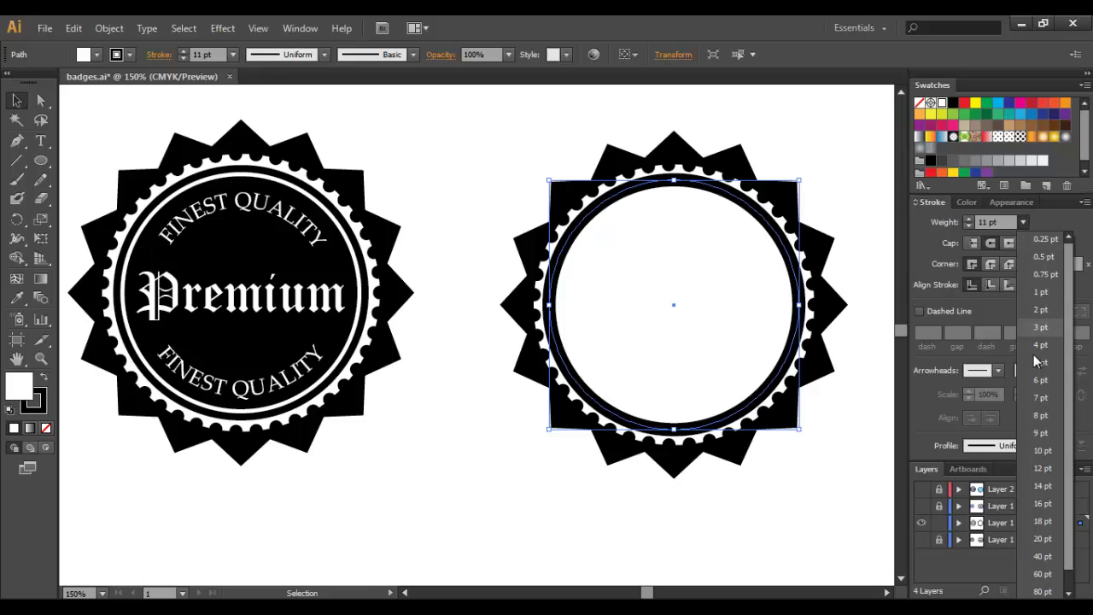
left_click(1038, 380)
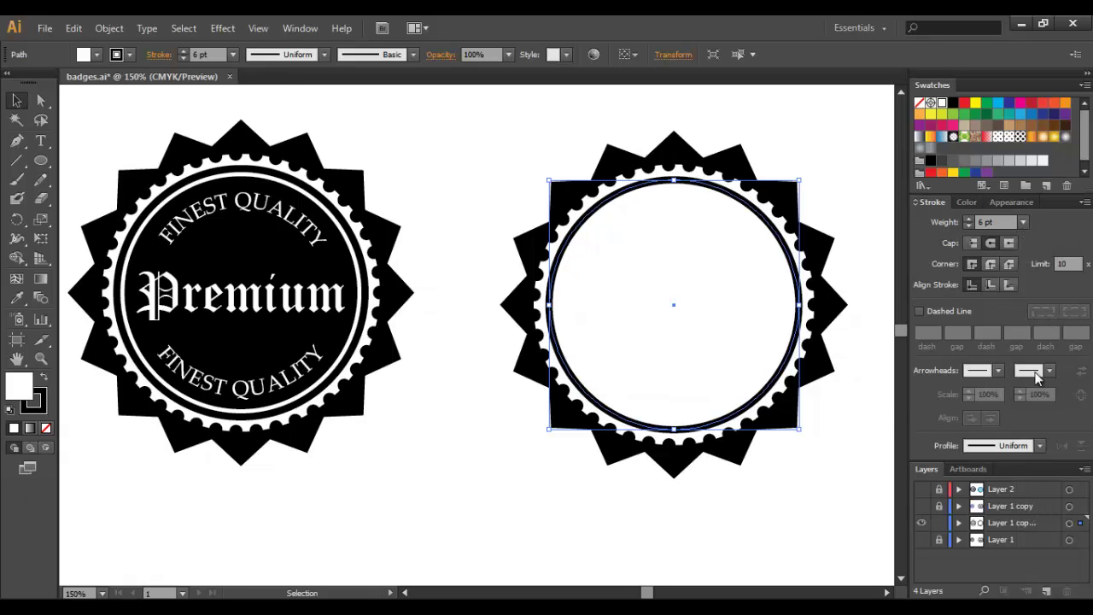
left_click(816, 133)
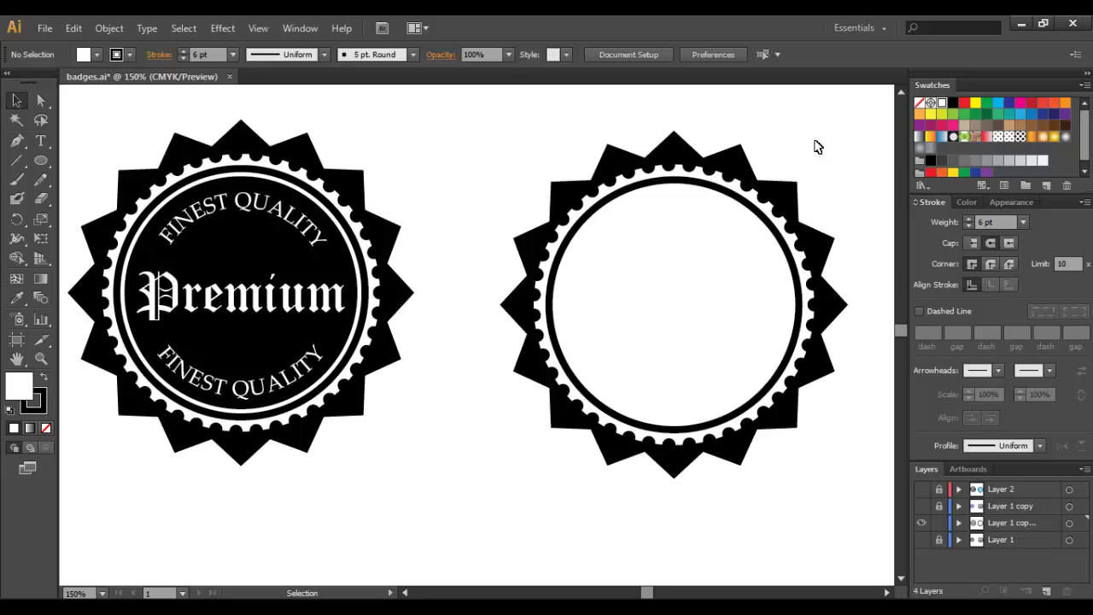
Step: Fill the inner circle black with no stroke, sized to 195.36 px inside the white ring
left_click(752, 211)
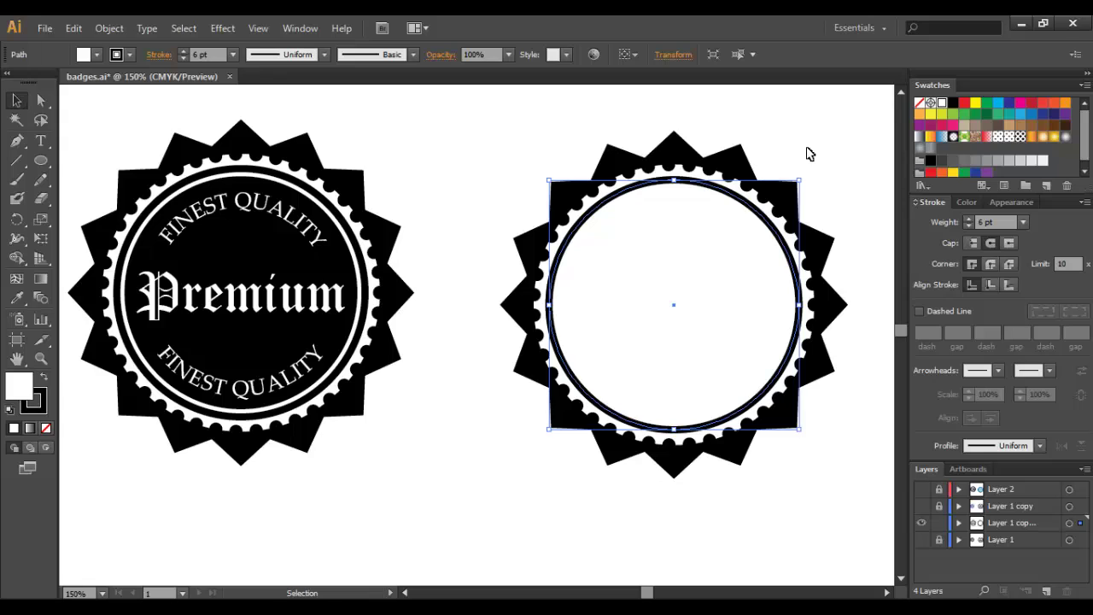
left_click_drag(800, 181, 786, 184)
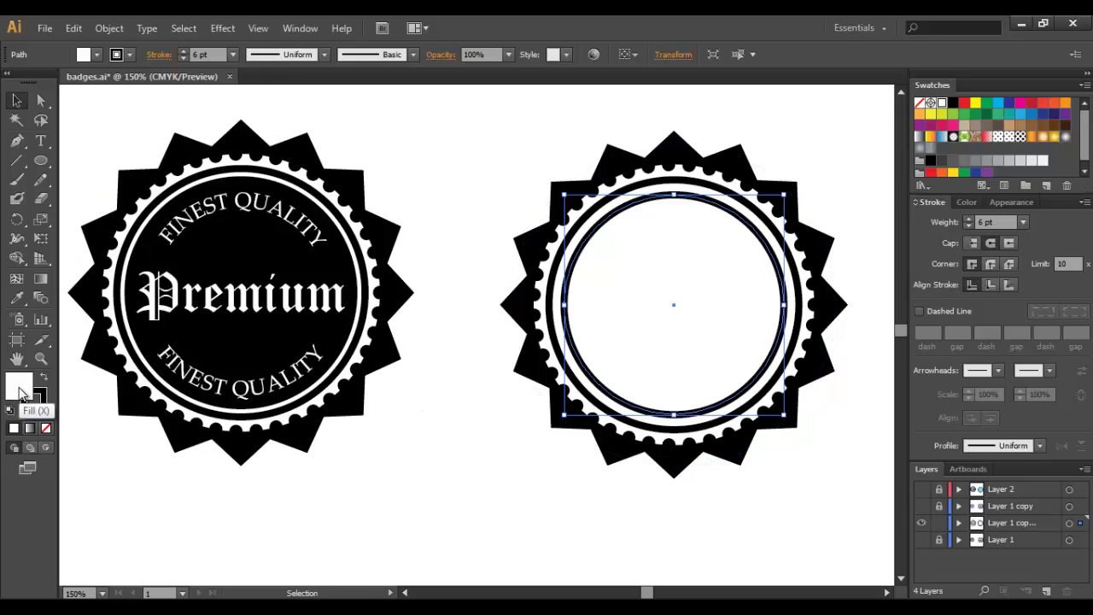
left_click(953, 102)
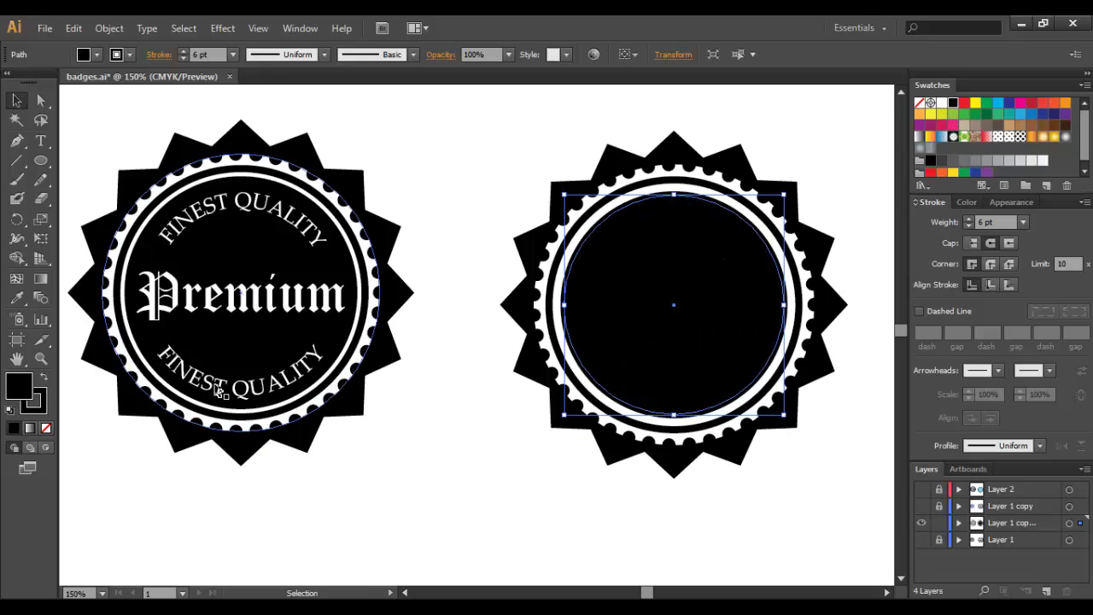
left_click(35, 405)
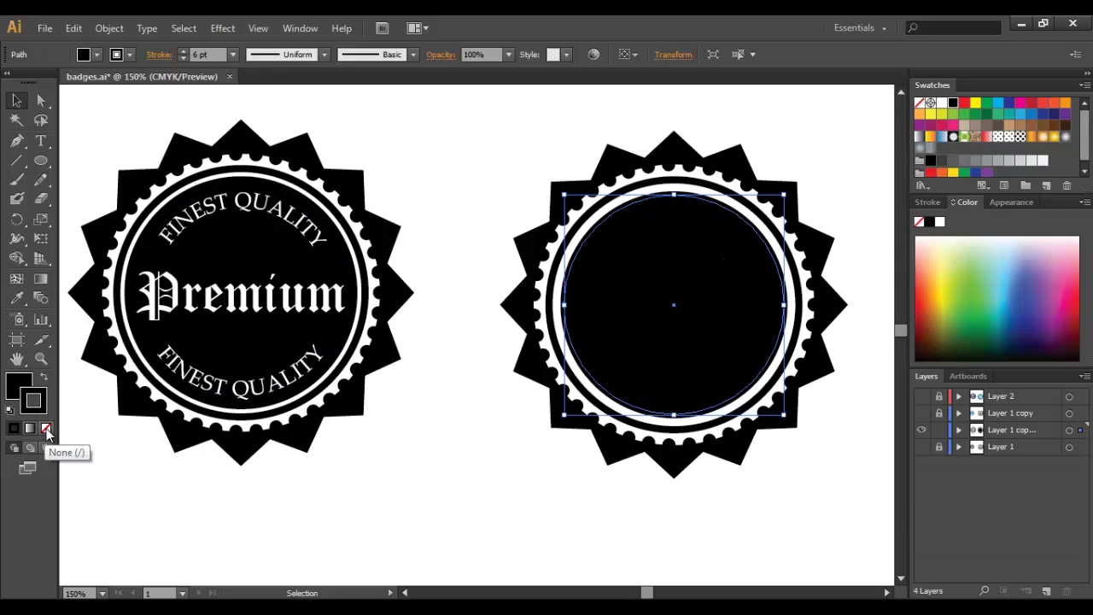
left_click(46, 429)
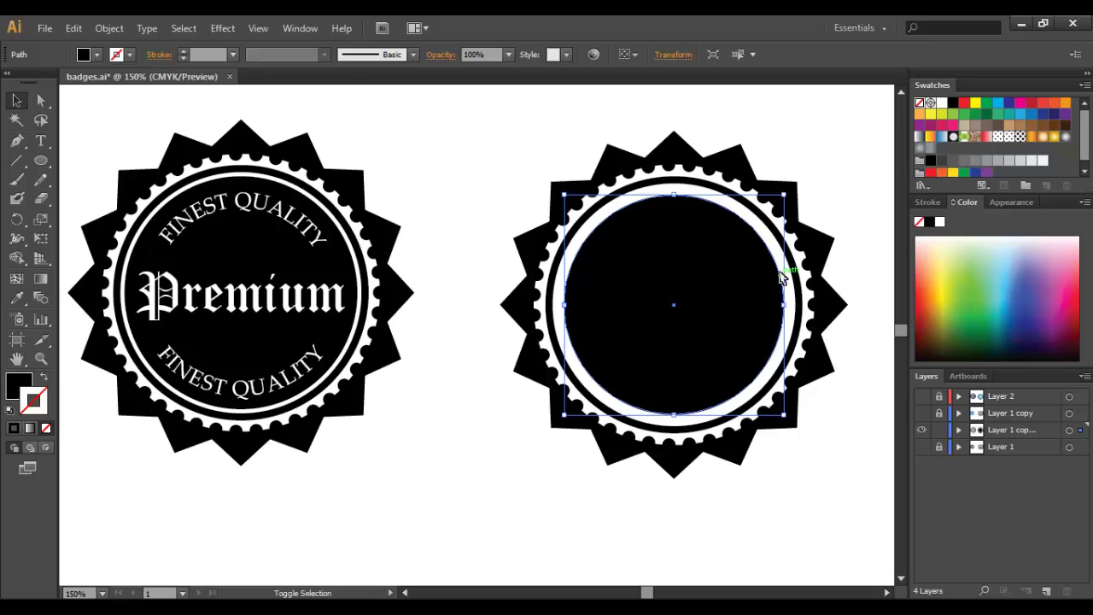
left_click_drag(785, 194, 793, 186)
left_click(834, 166)
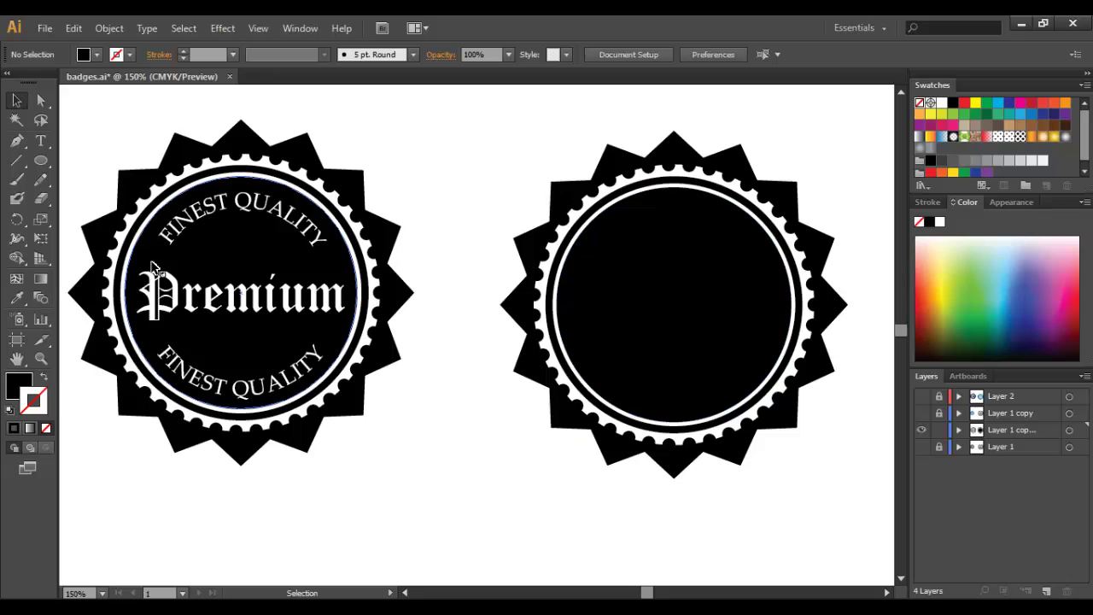
Step: Alt-Shift-drag a smaller centred copy of the black circle and set its fill to None
left_click(752, 220)
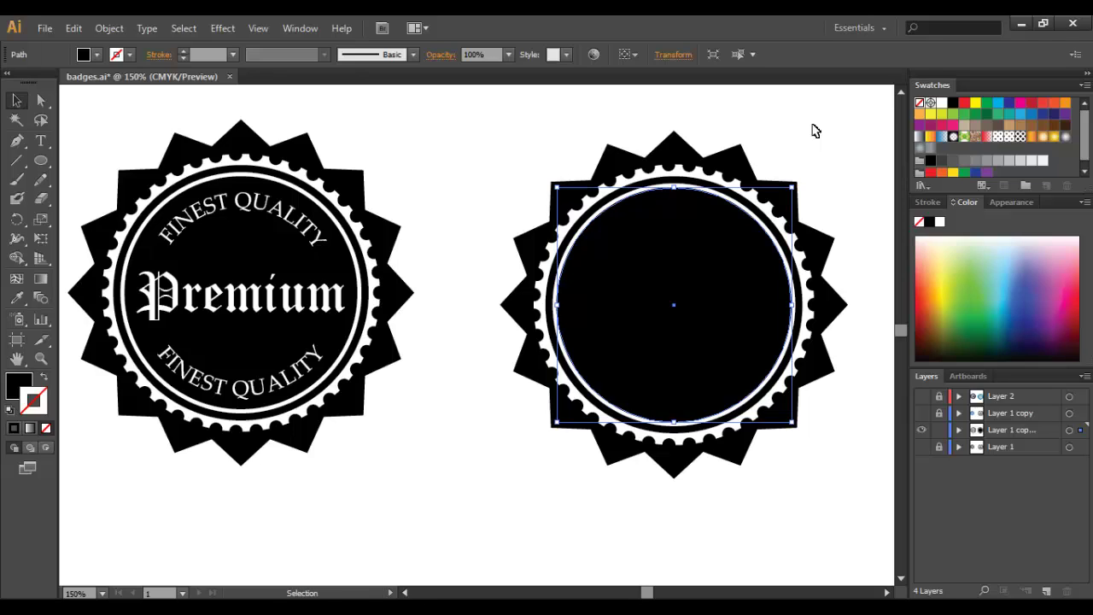
key("shift")
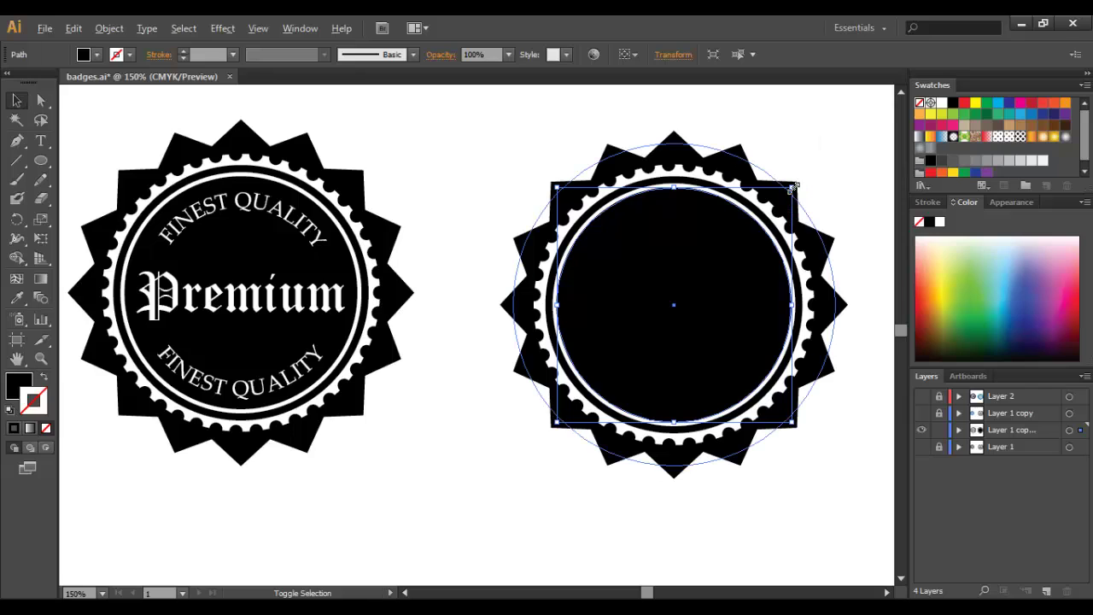
left_click_drag(794, 187, 763, 216)
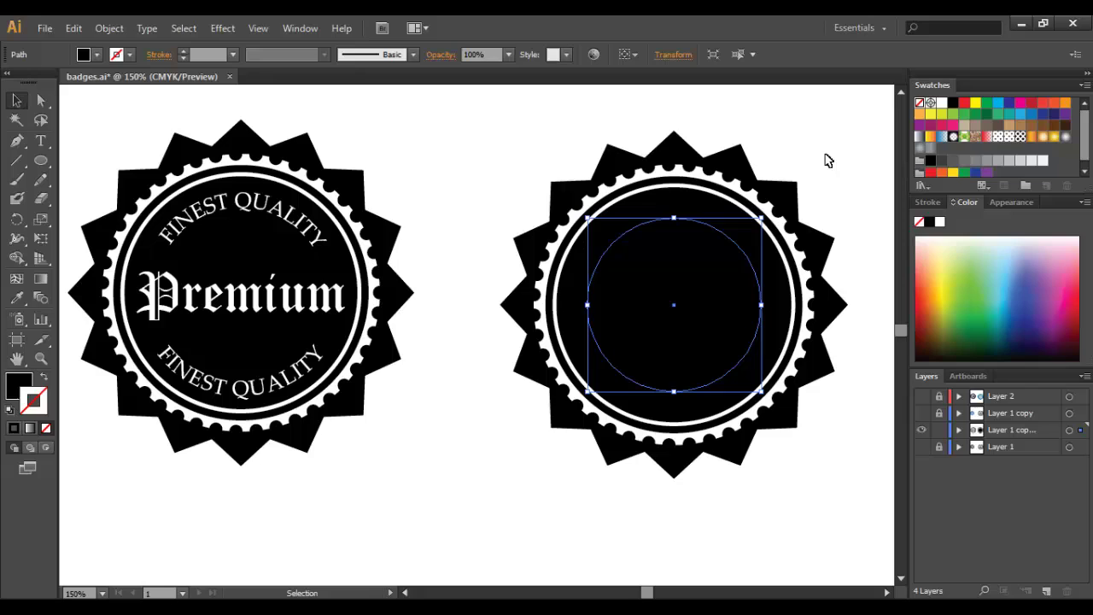
left_click(831, 155)
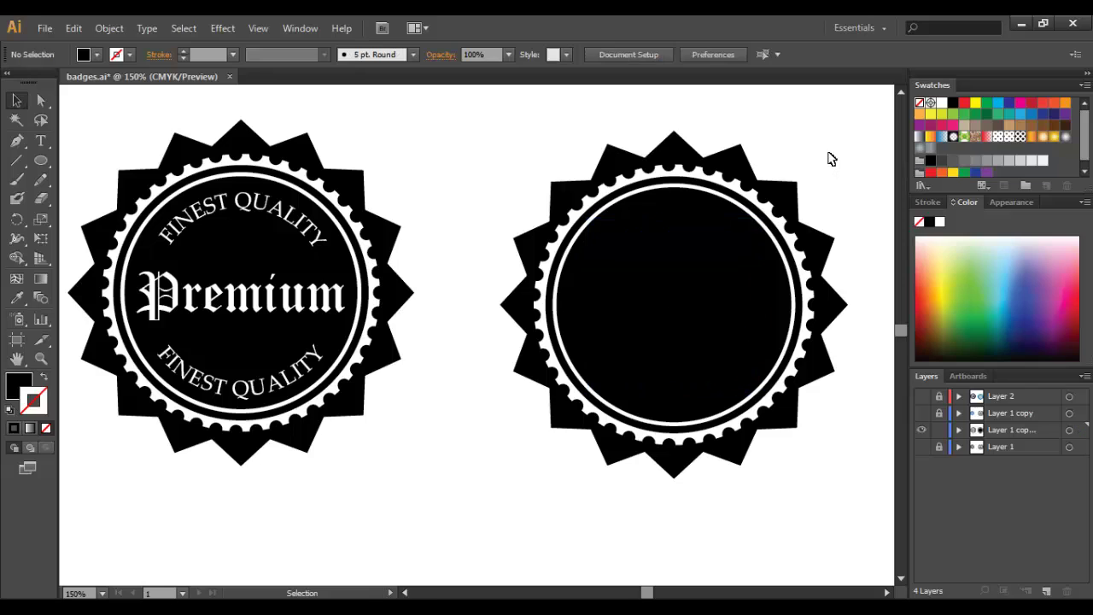
left_click(739, 247)
left_click(15, 385)
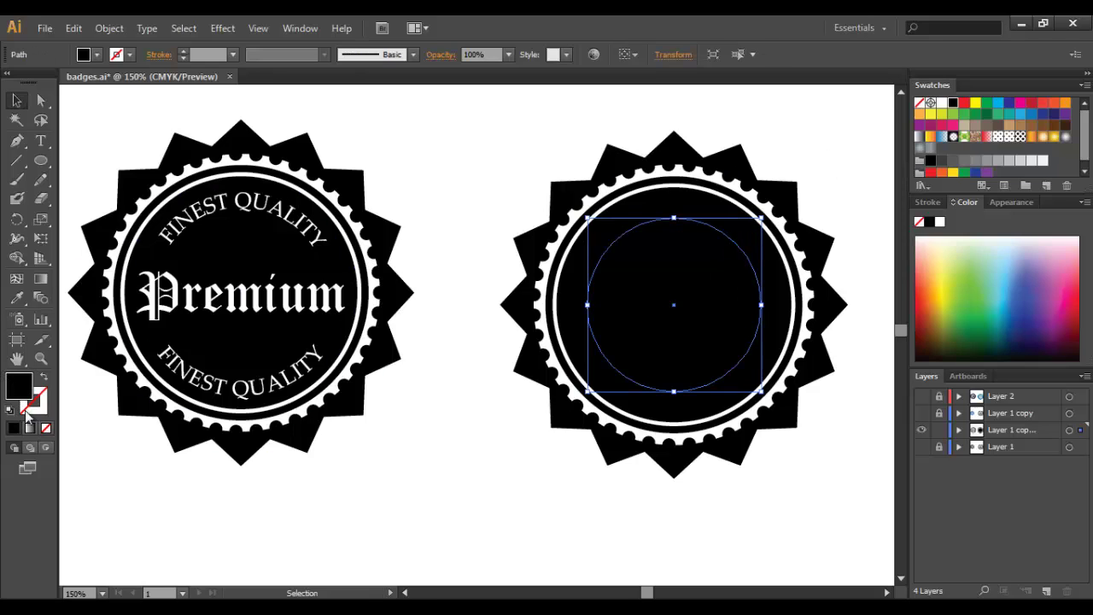
left_click(47, 429)
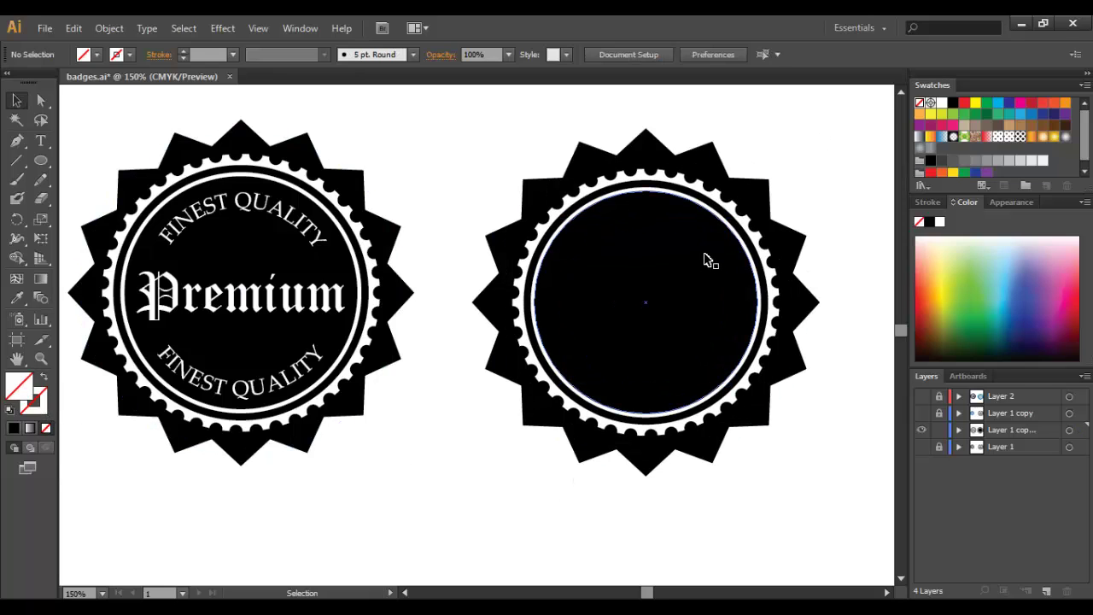
left_click(712, 253)
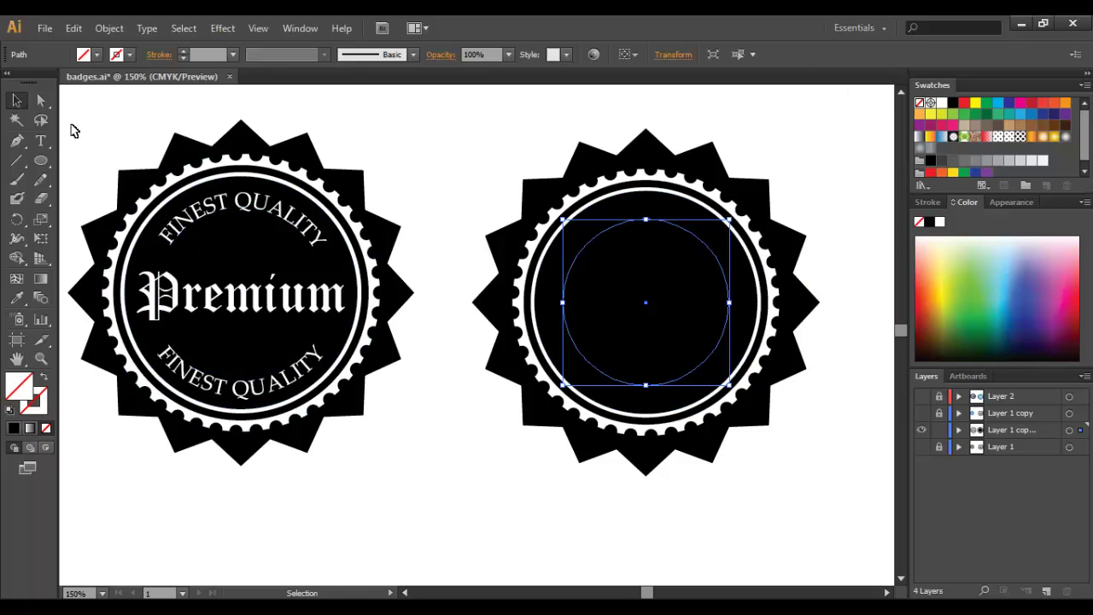
Step: Start Type on a Path text on the small circle in 18 pt Palatino Linotype
left_click(42, 141)
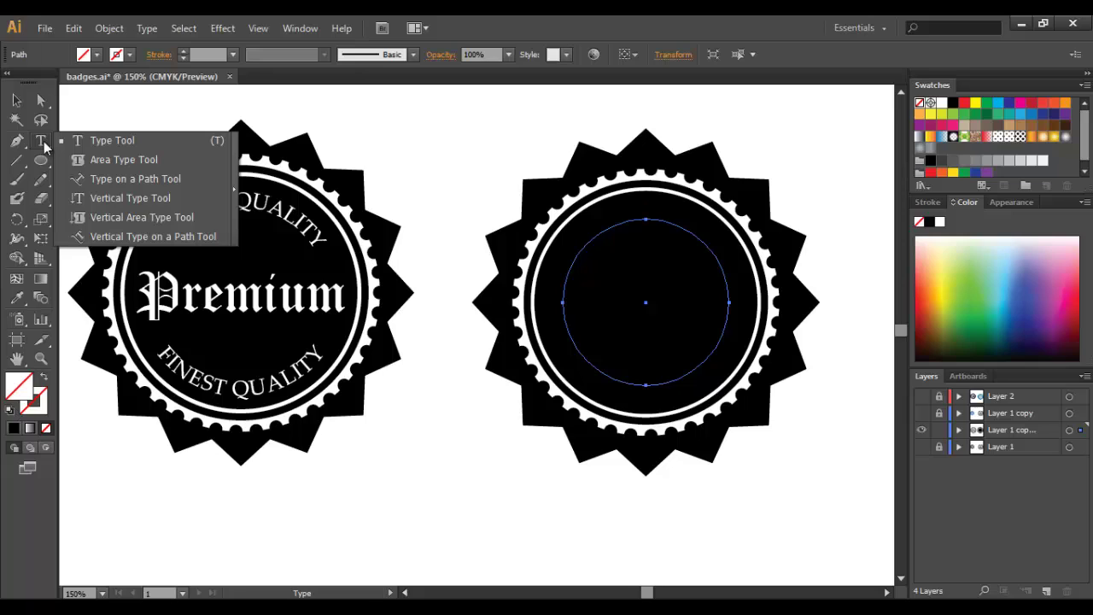
left_click(88, 179)
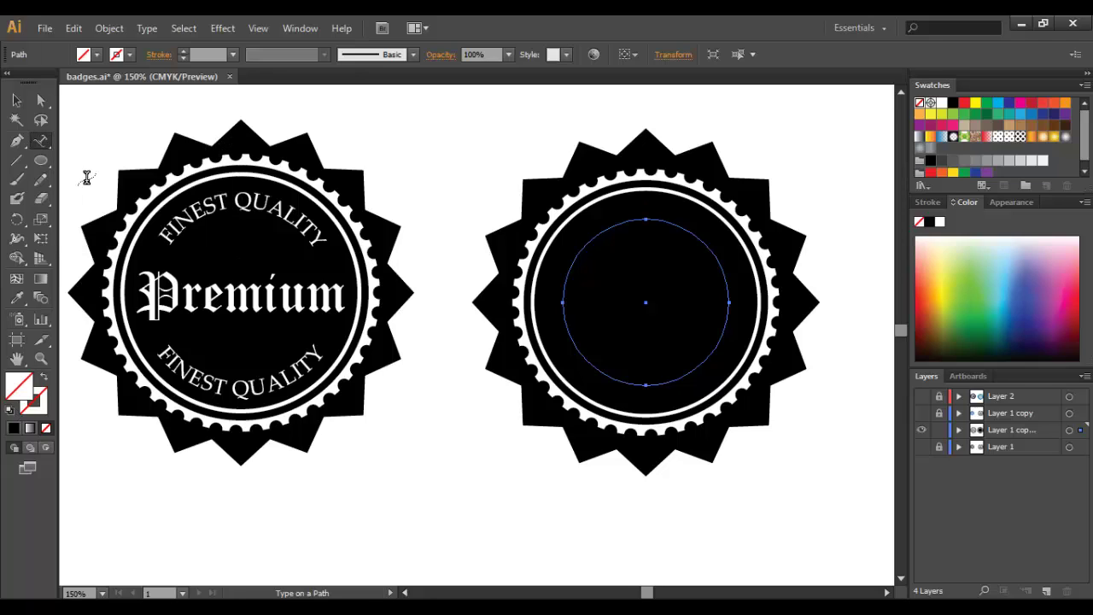
left_click(578, 250)
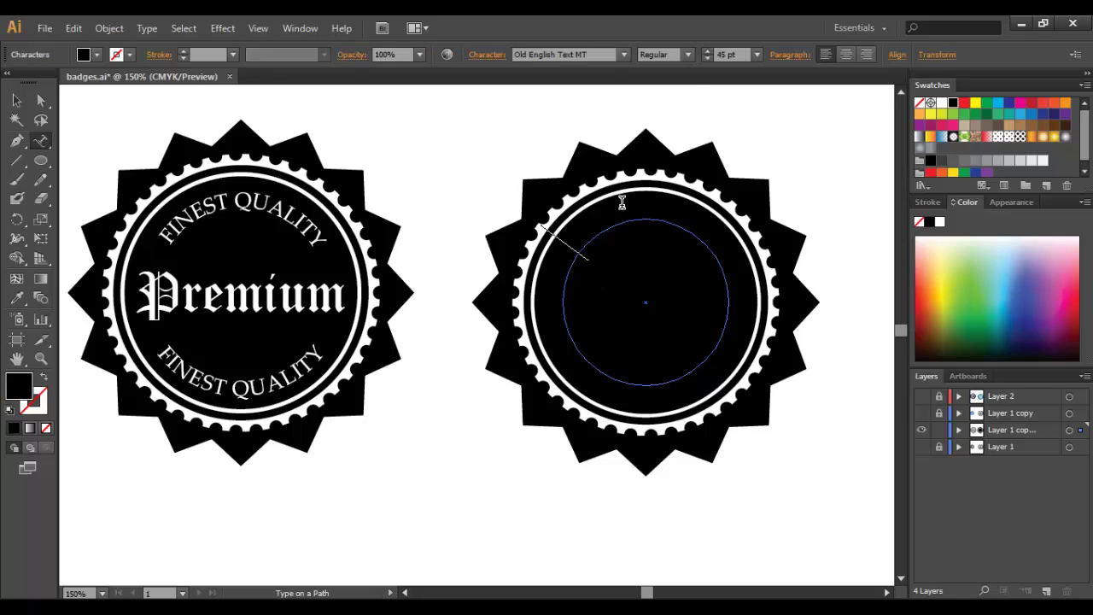
left_click(757, 54)
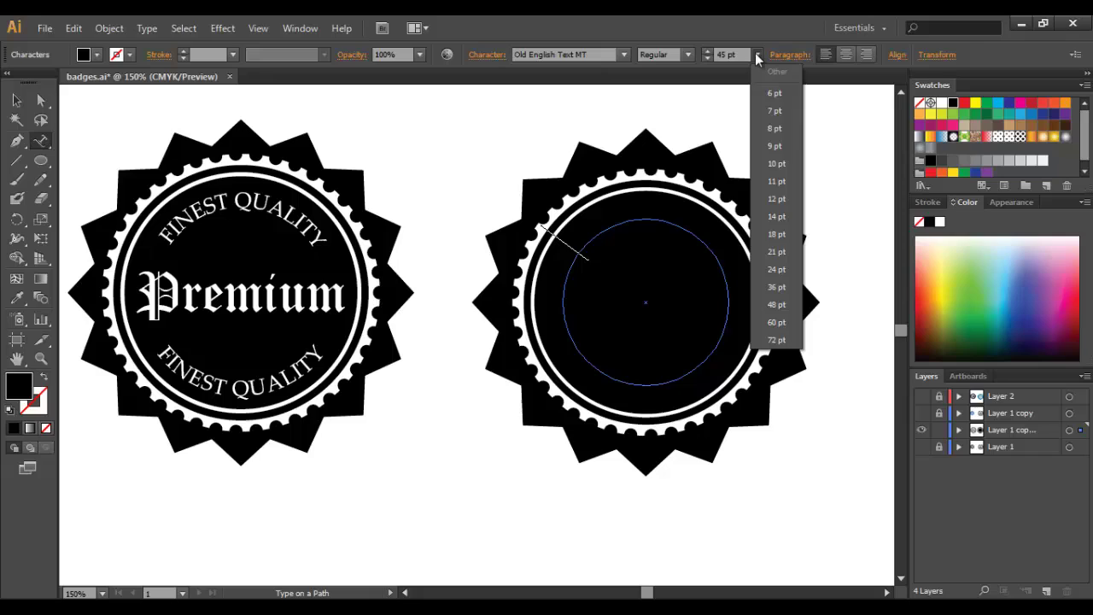
left_click(776, 234)
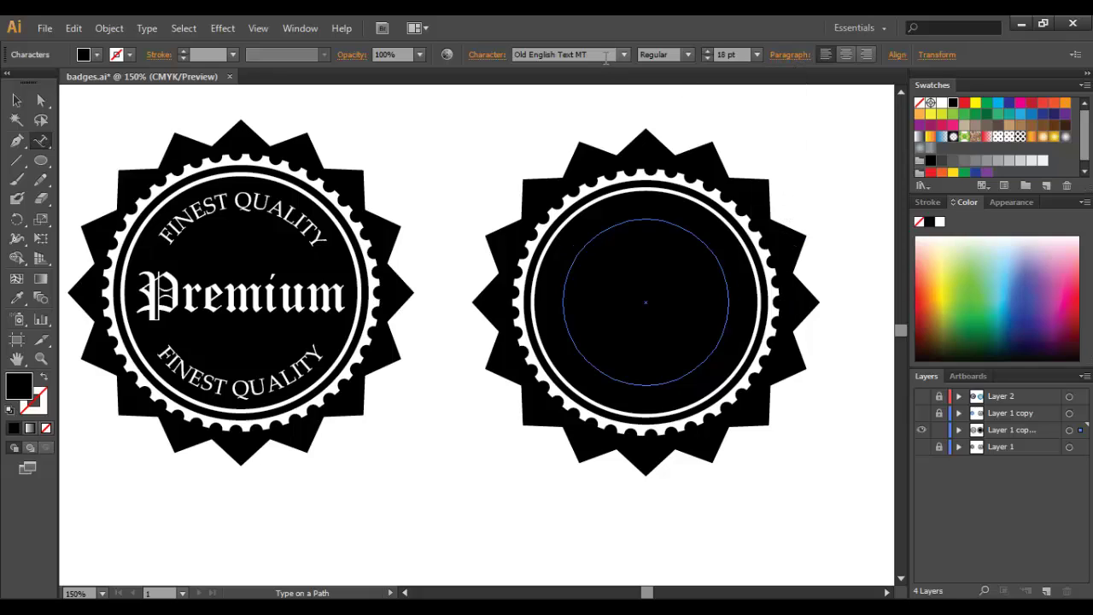
left_click(608, 54)
type("Palace Script MT")
key("Return")
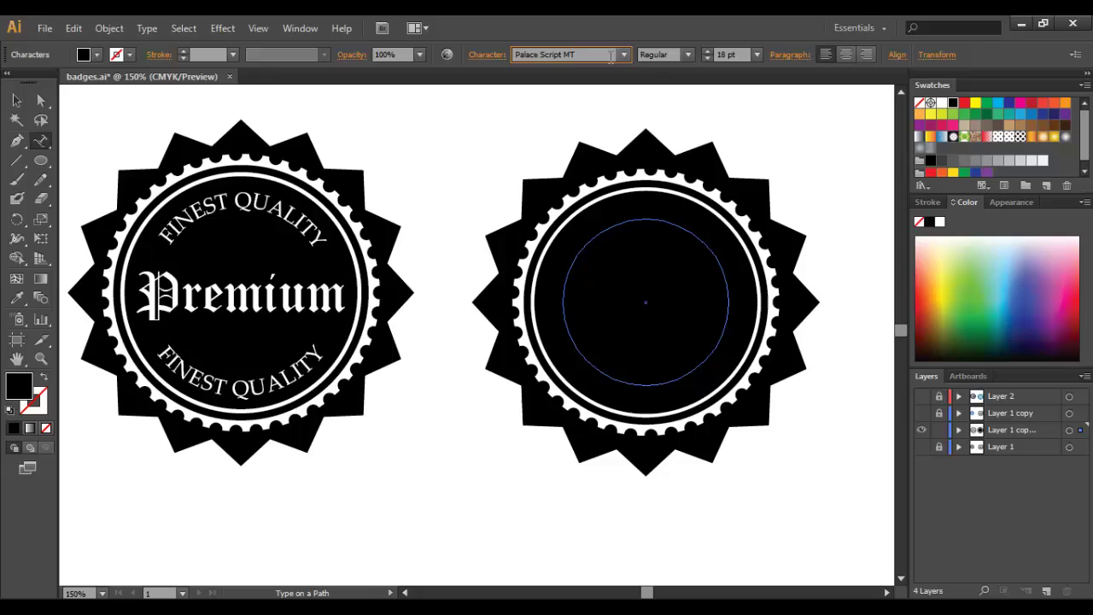
scroll(610, 54, "down", 1)
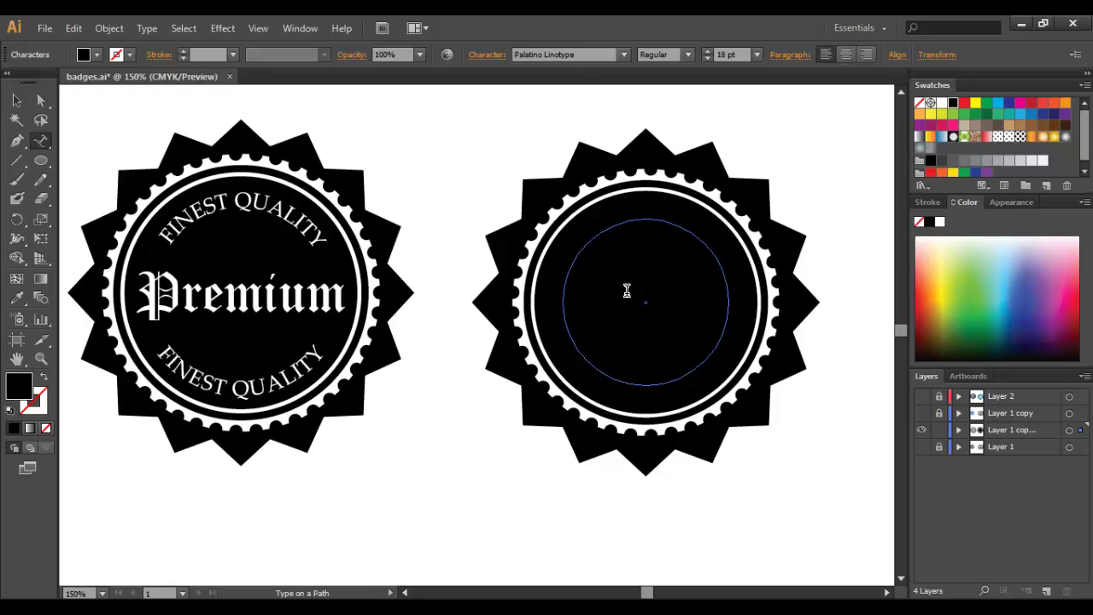
Step: Type FINEST QUALITY in capitals and colour the path text white
key("Caps_Lock")
key("ctrl+a")
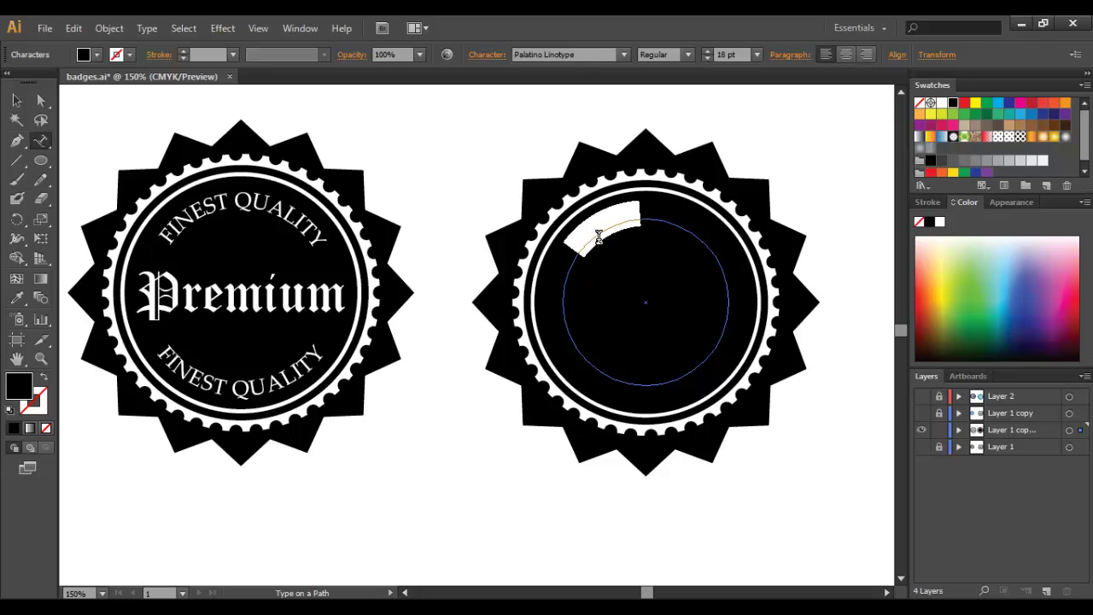
left_click(942, 103)
left_click(651, 207)
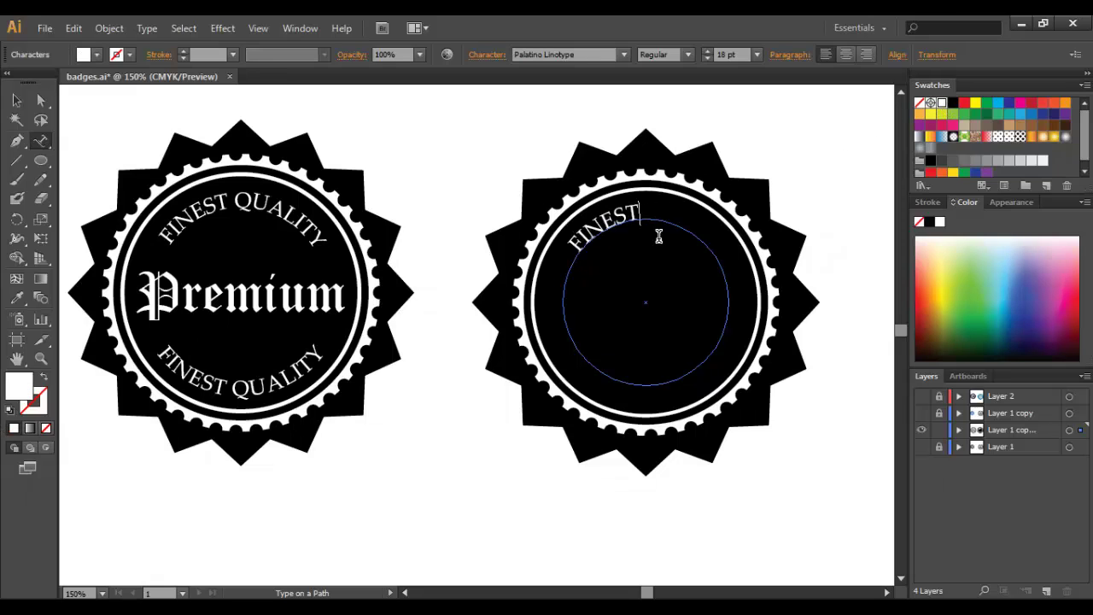
type("QUALITY")
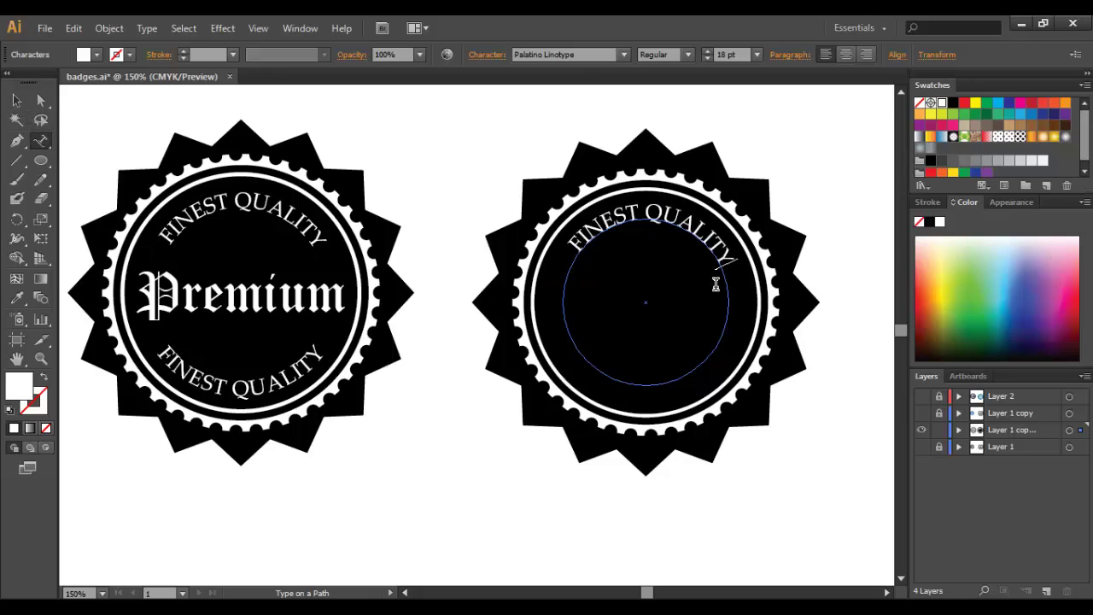
left_click(16, 100)
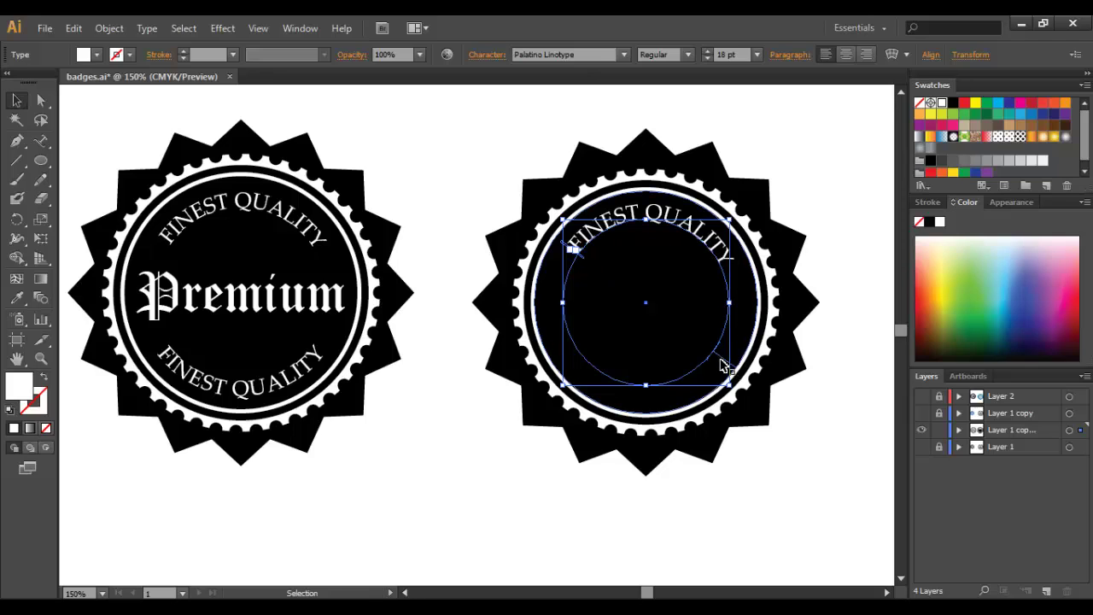
left_click_drag(723, 365, 733, 382)
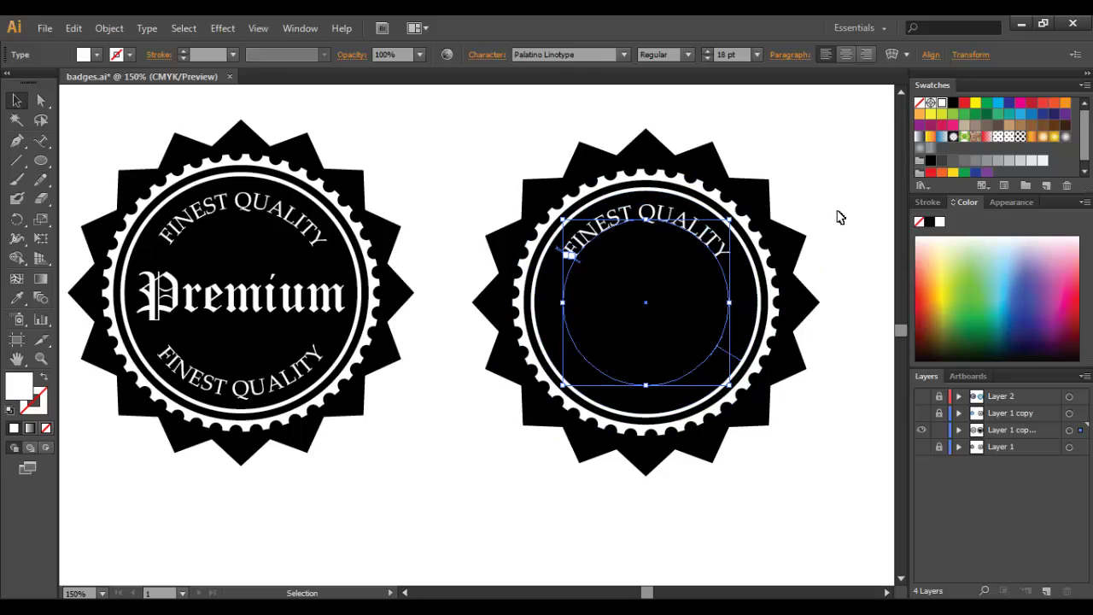
left_click(837, 271)
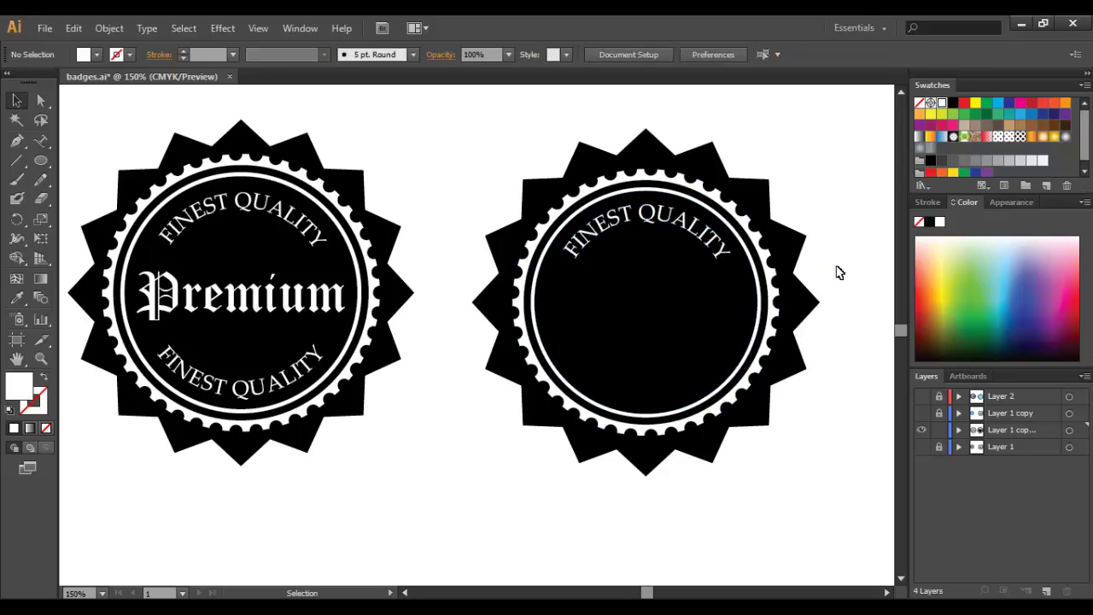
left_click(733, 258)
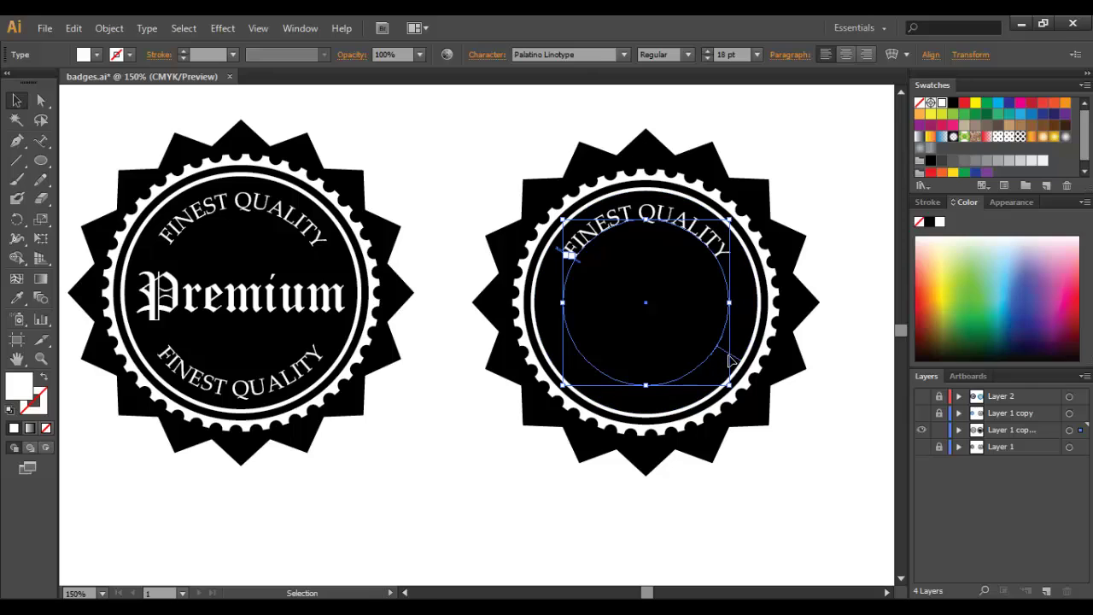
left_click(836, 231)
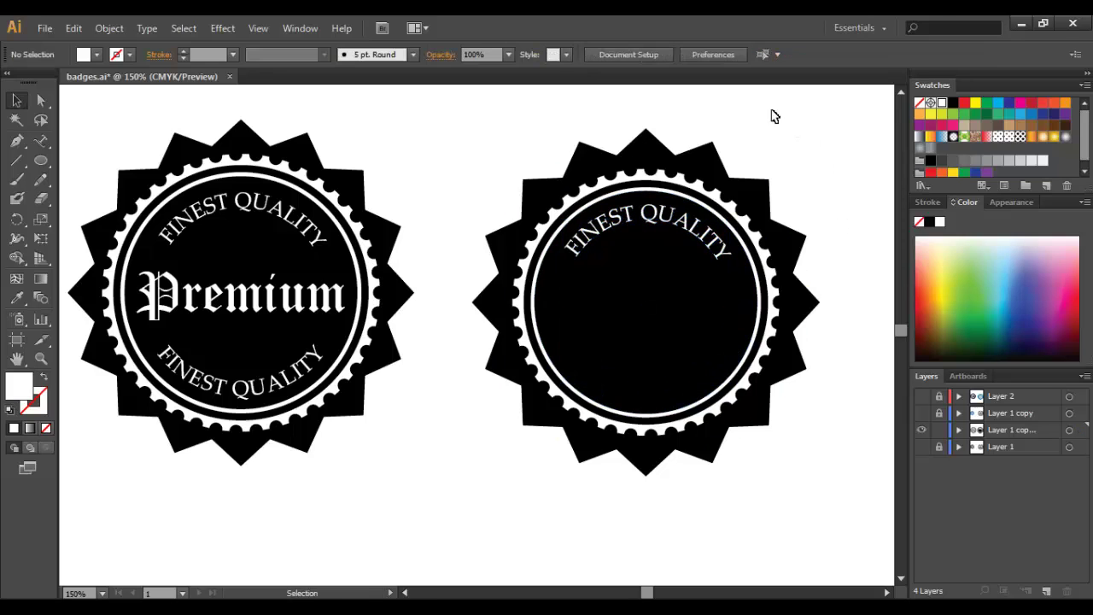
left_click(713, 230)
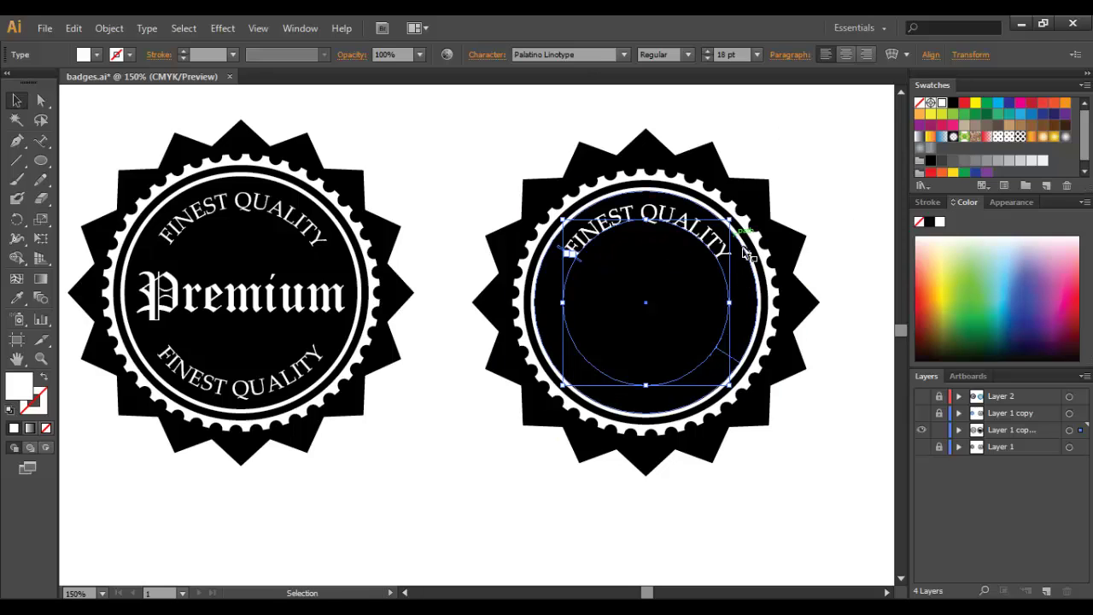
Step: Slide the copied FINEST QUALITY path text around to the bottom of the circle
left_click_drag(726, 224, 722, 267)
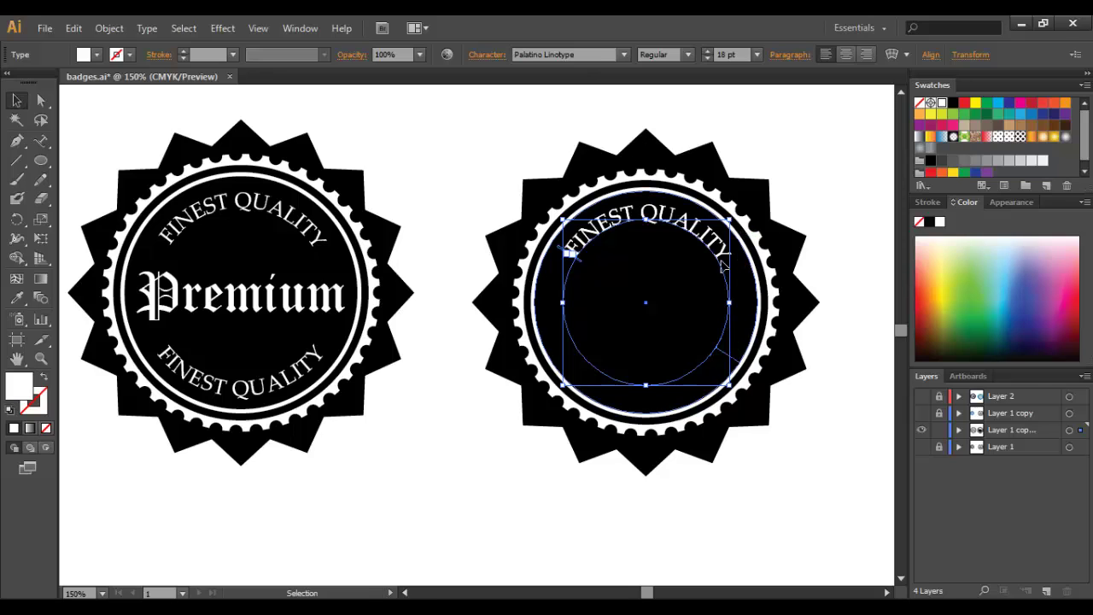
left_click_drag(731, 363, 712, 294)
left_click(727, 361)
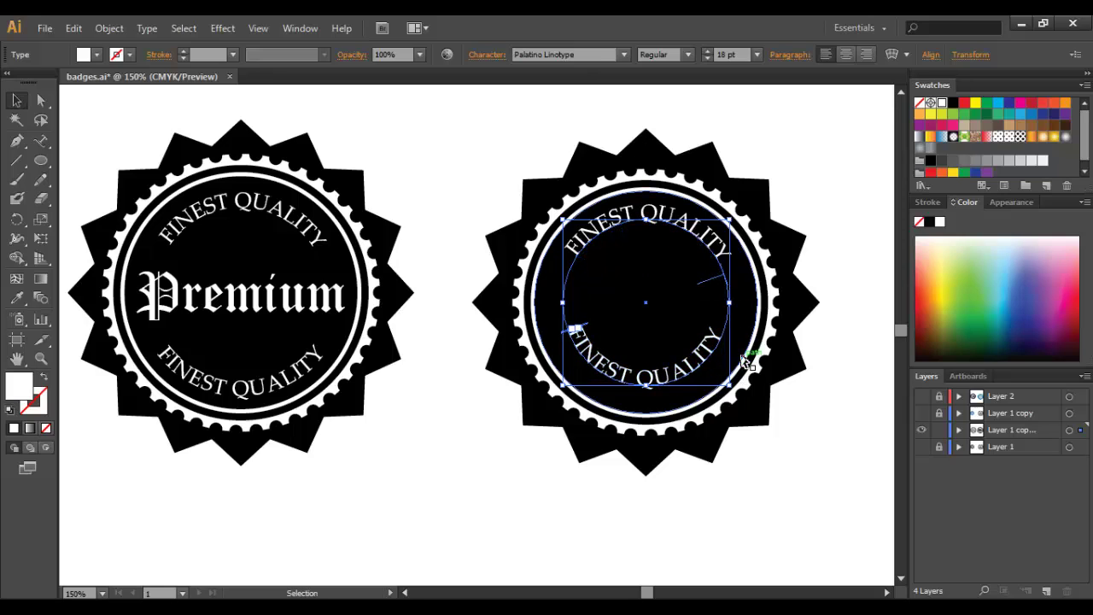
left_click_drag(716, 282, 717, 285)
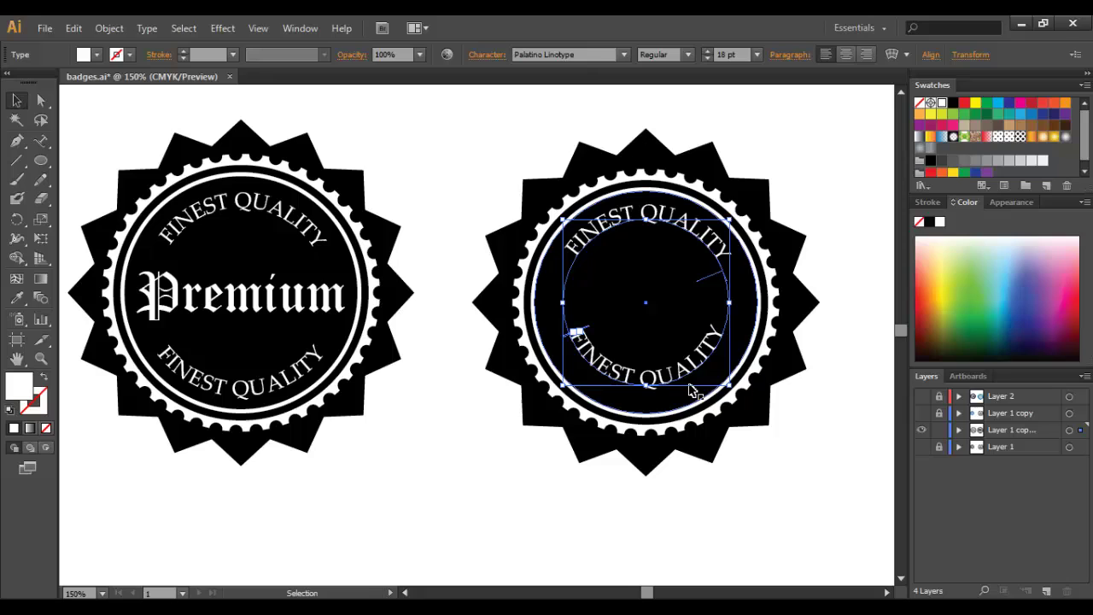
Step: Enlarge the bottom text's circle so the text scales to 21.81 pt
mouse_move(731, 386)
left_mouse_down()
mouse_move(739, 398)
mouse_move(727, 371)
left_mouse_up()
left_click(741, 394, "shift")
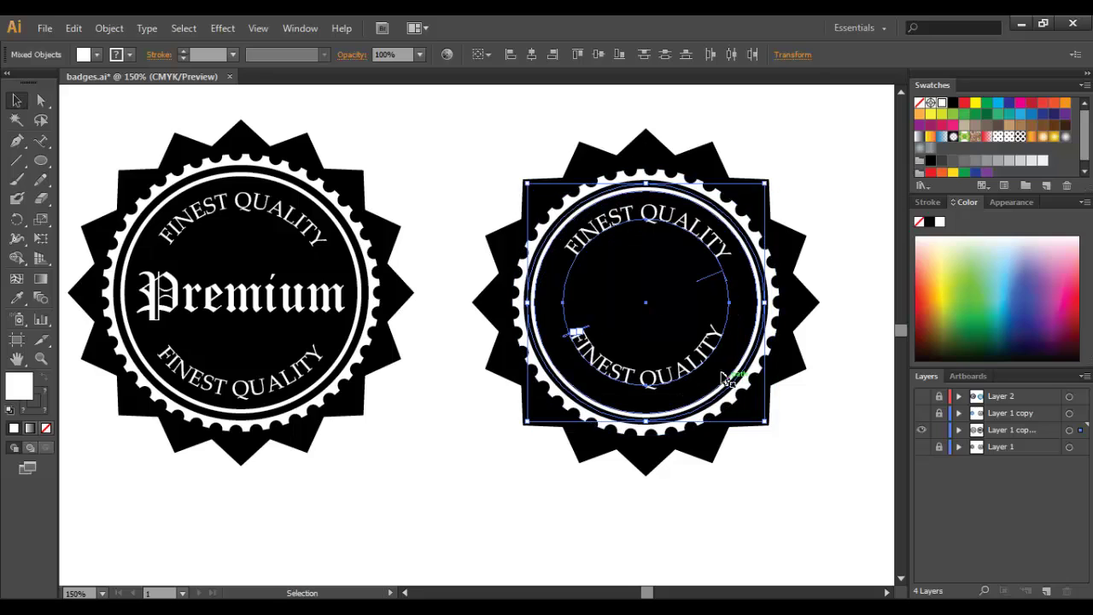
left_click(699, 386)
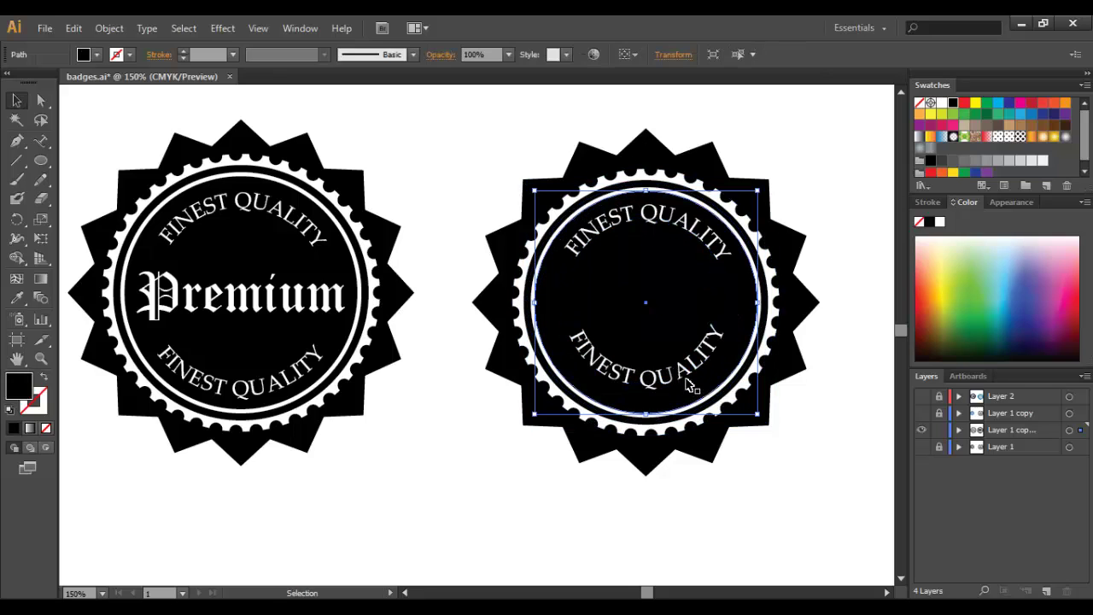
left_click(715, 367)
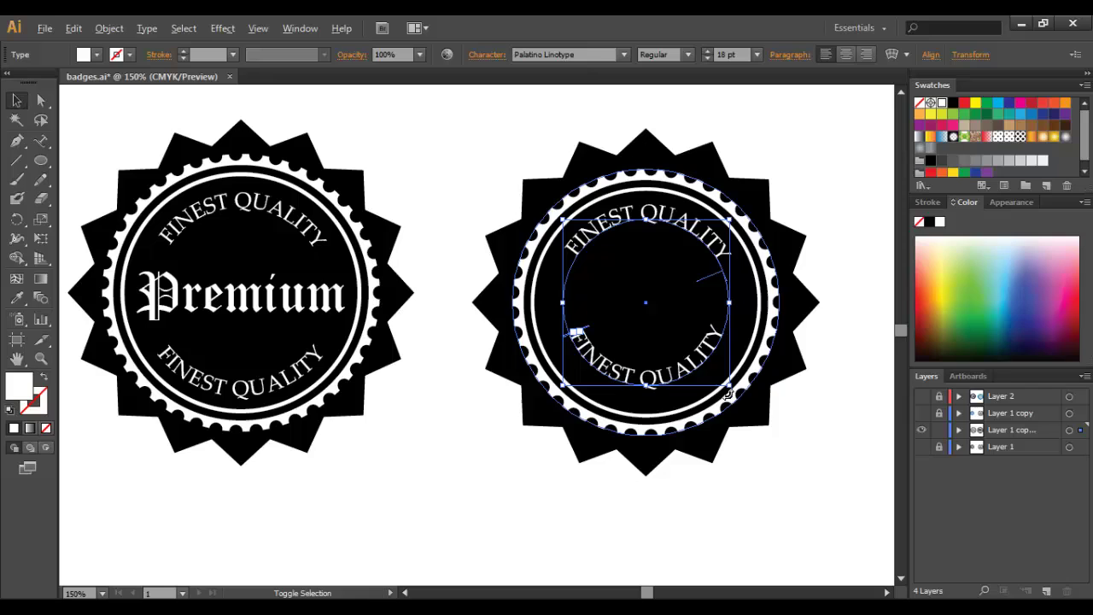
left_click_drag(729, 385, 750, 408)
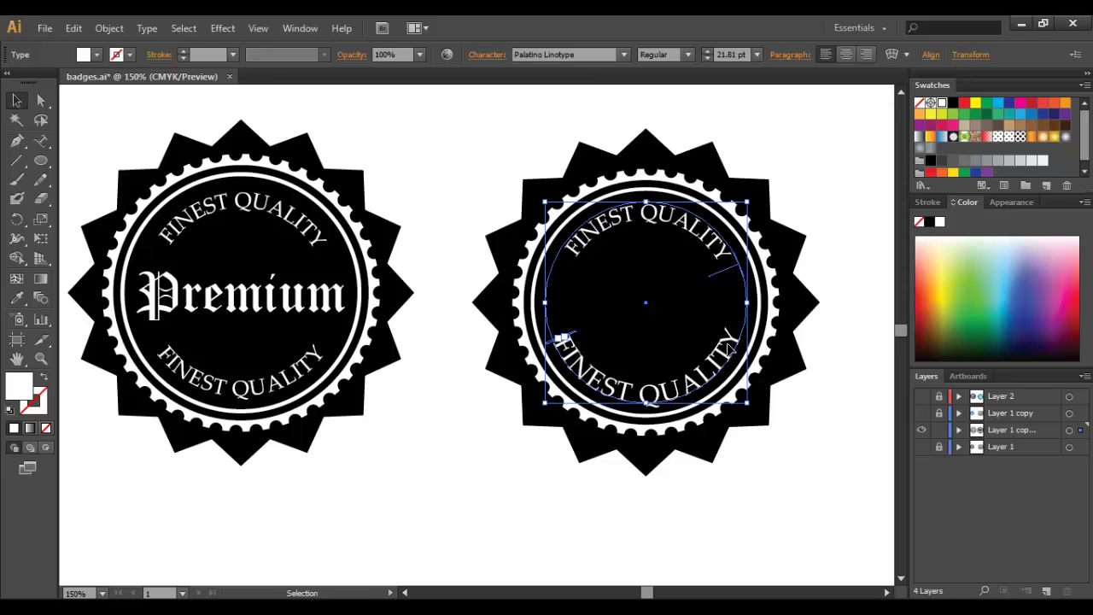
Step: Resize all of the bottom FINEST QUALITY text to 18 pt
double_click(731, 349)
key("ctrl+a")
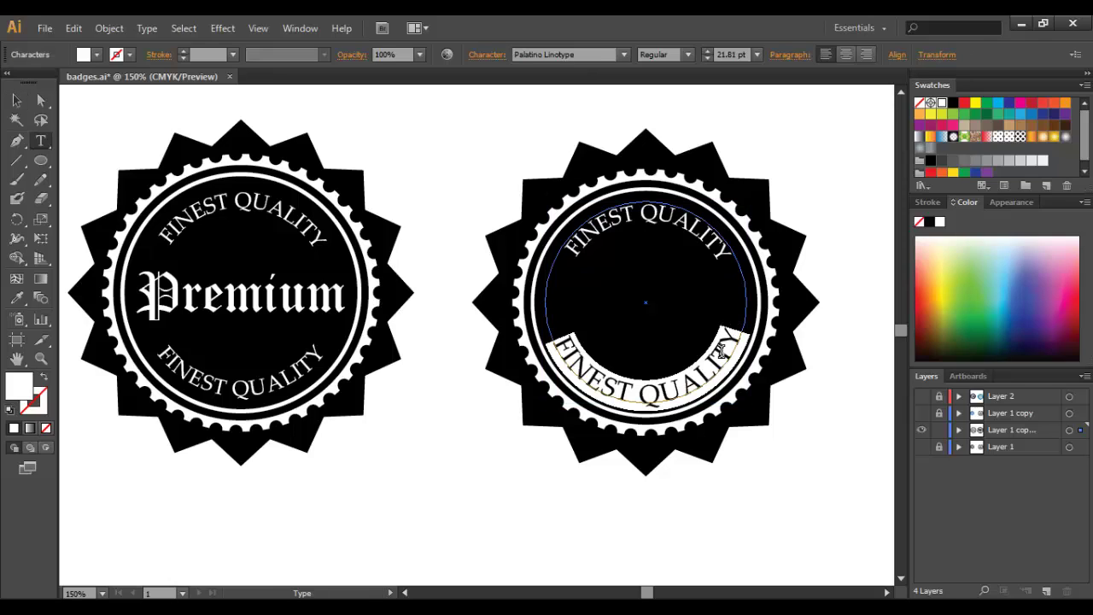
left_click(757, 55)
left_click(790, 236)
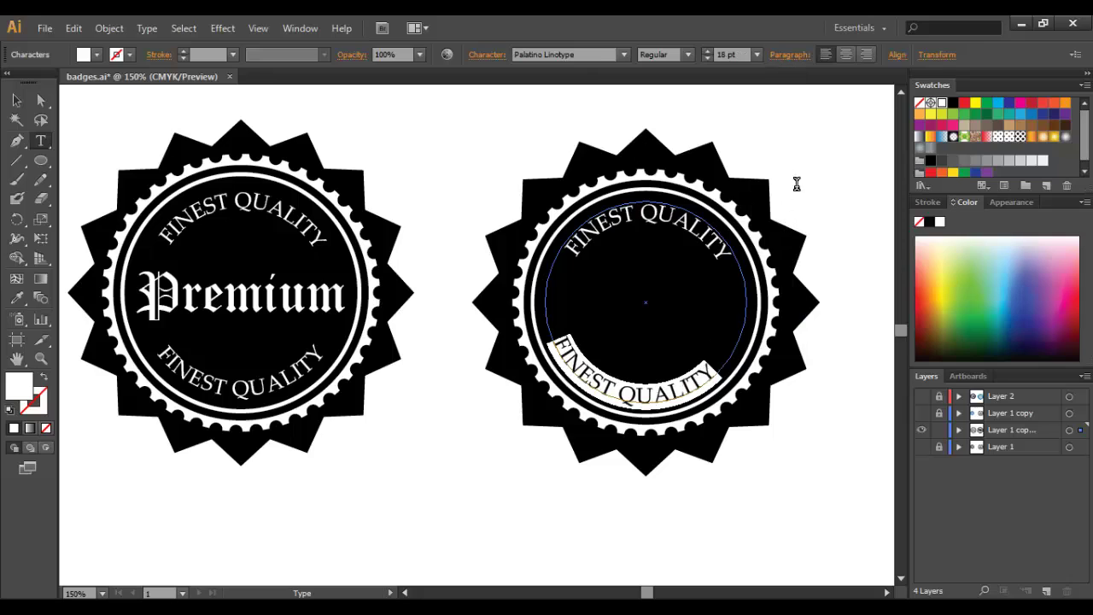
Step: Flip the bottom curved text so it reads upright along the badge's lower edge
left_click(16, 100)
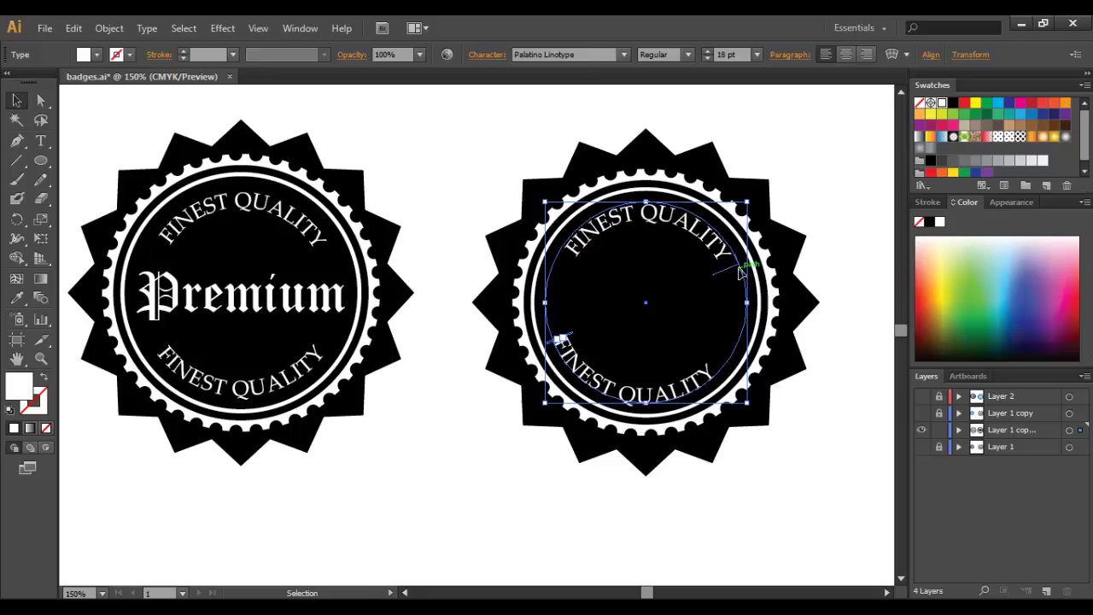
mouse_move(740, 270)
left_mouse_down()
mouse_move(731, 248)
mouse_move(740, 254)
left_mouse_up()
left_click(834, 205)
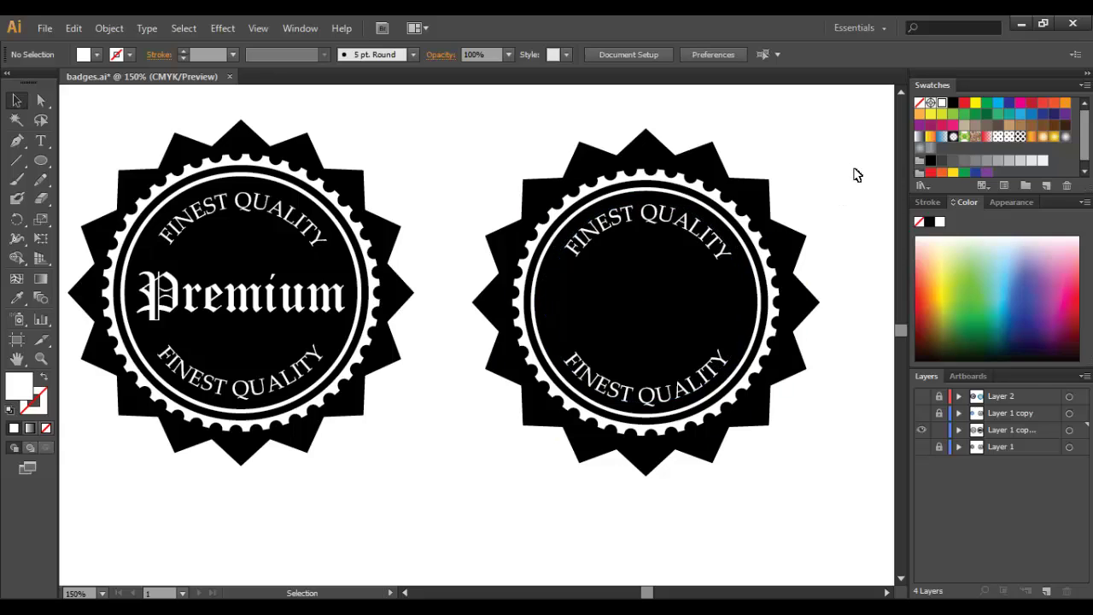
left_click(696, 386)
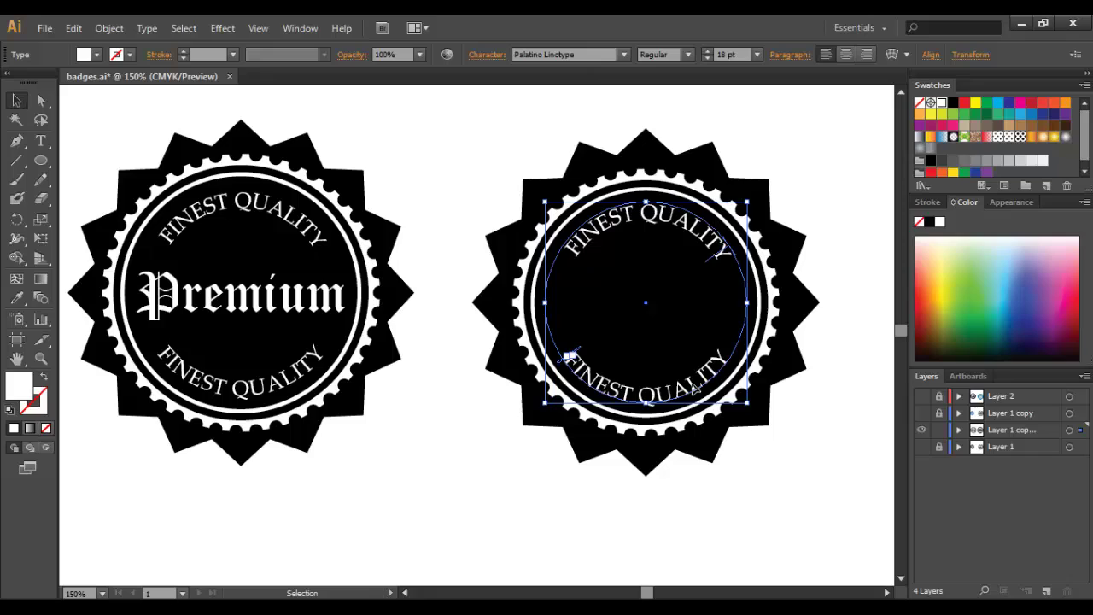
left_click(848, 253)
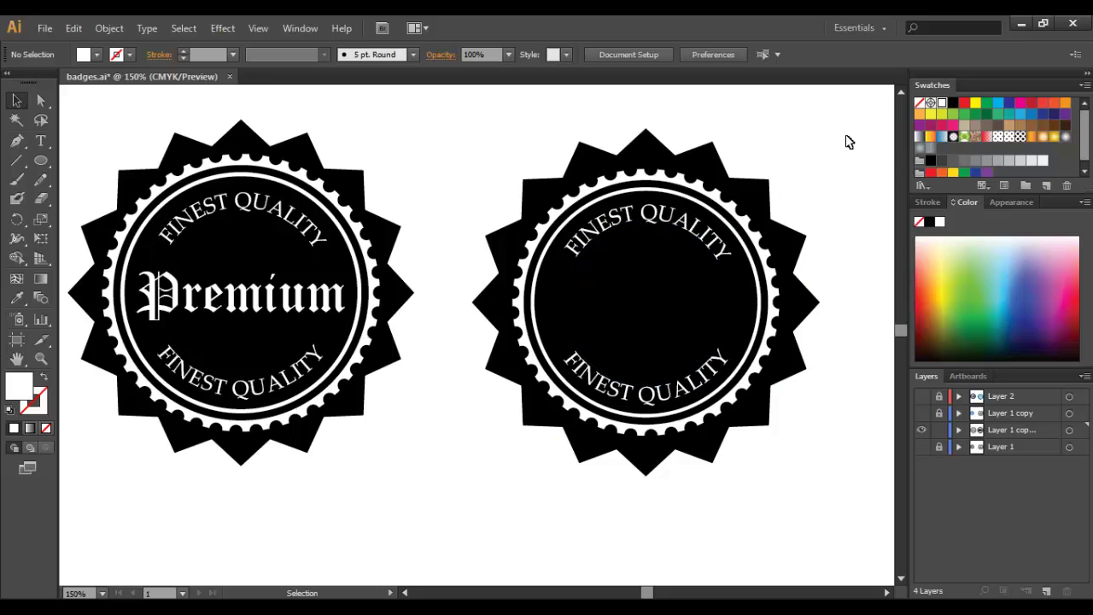
Step: Add a white horizontal text line reading Premium at the badge centre
left_click(41, 143)
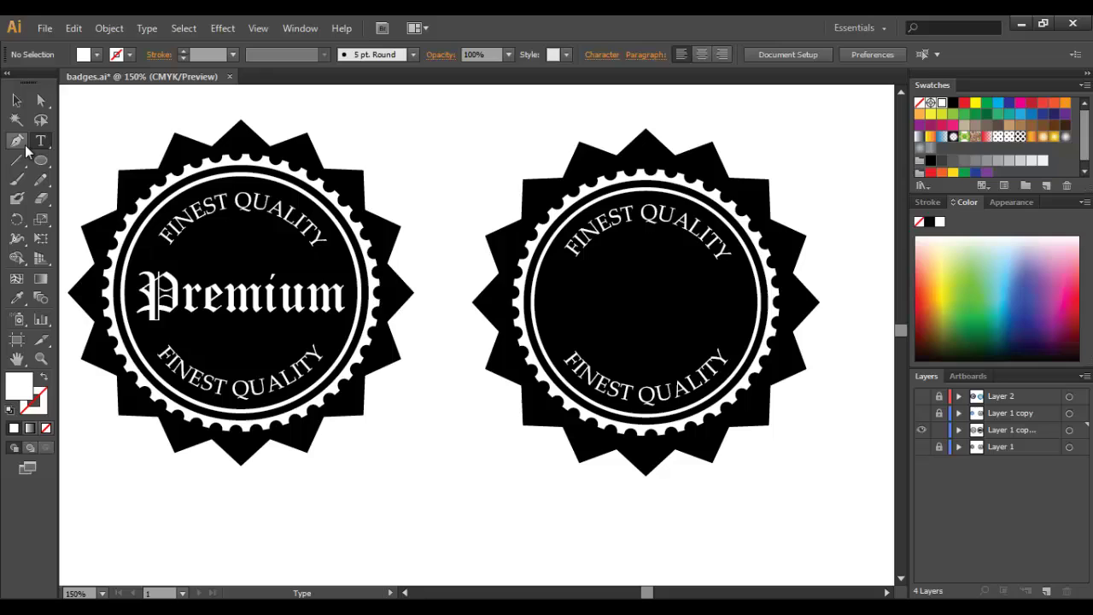
left_click(43, 143)
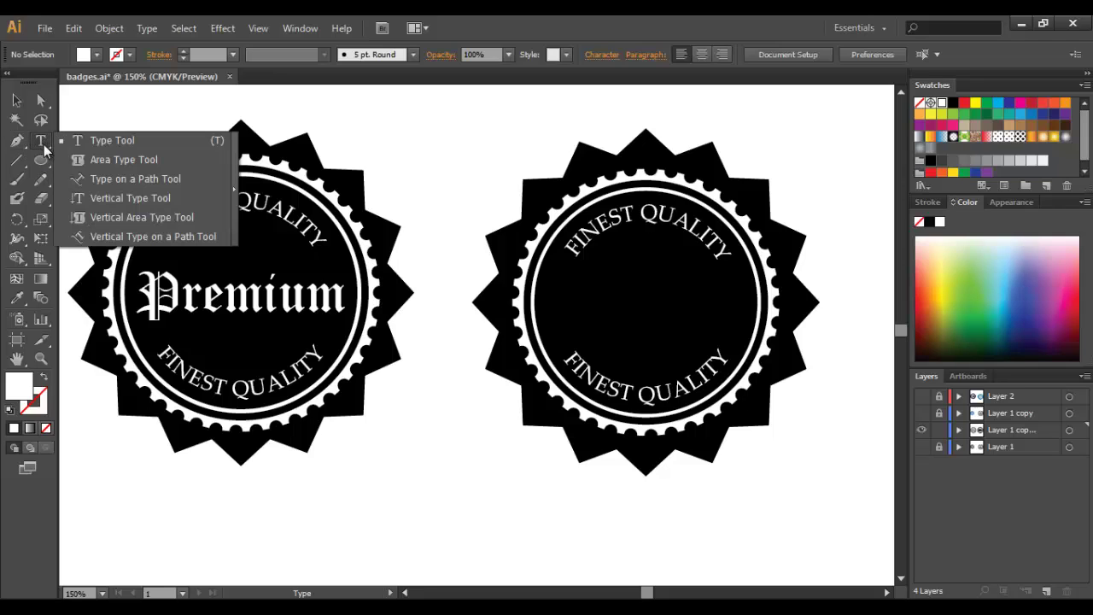
left_click(82, 140)
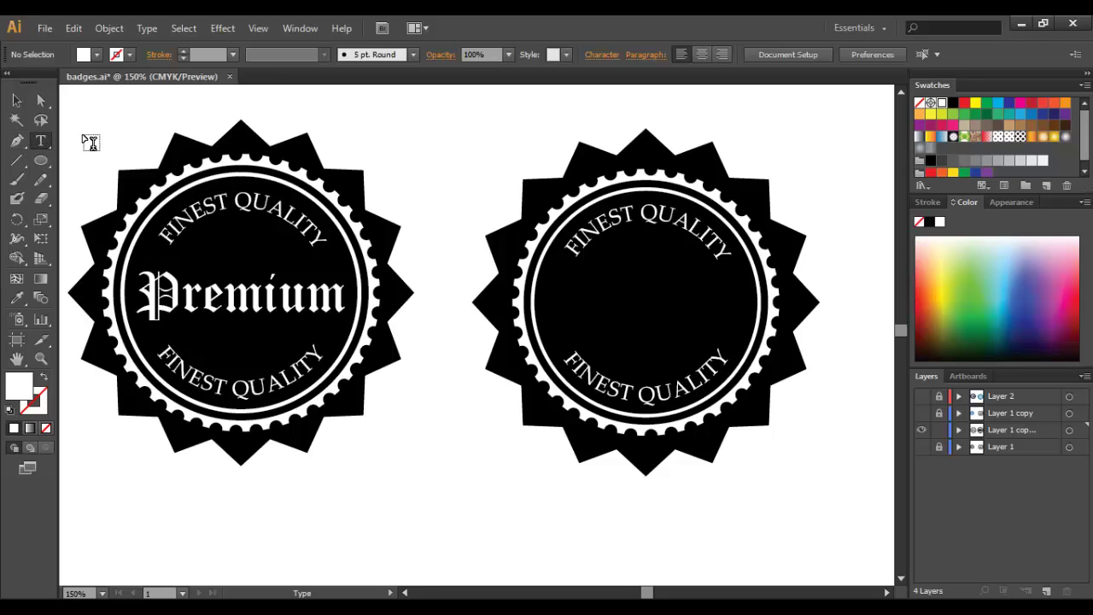
left_click(596, 308)
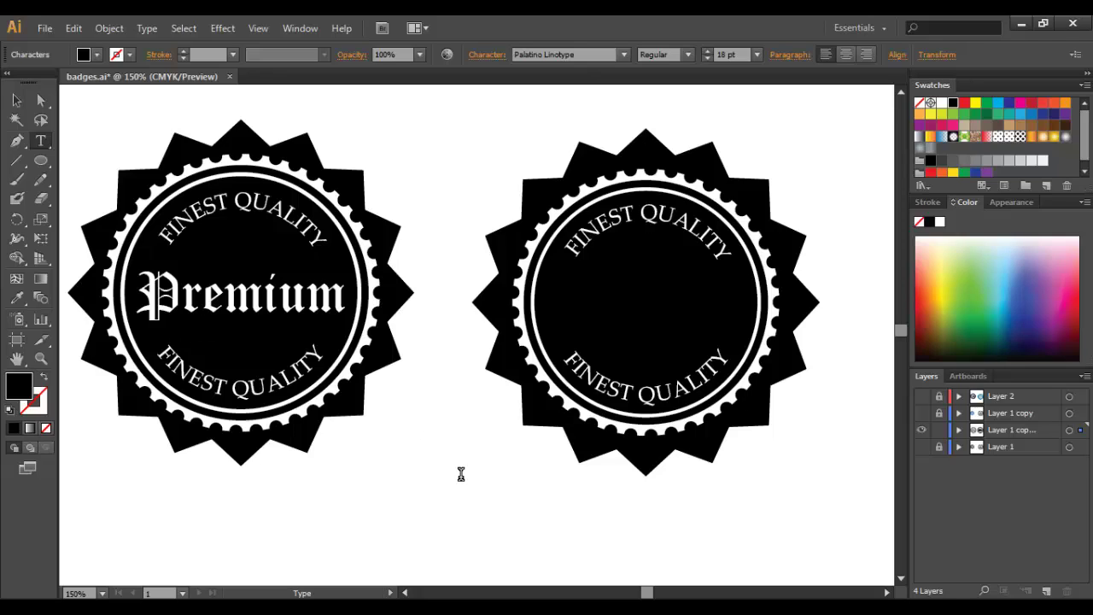
key("Caps_Lock")
left_click(942, 103)
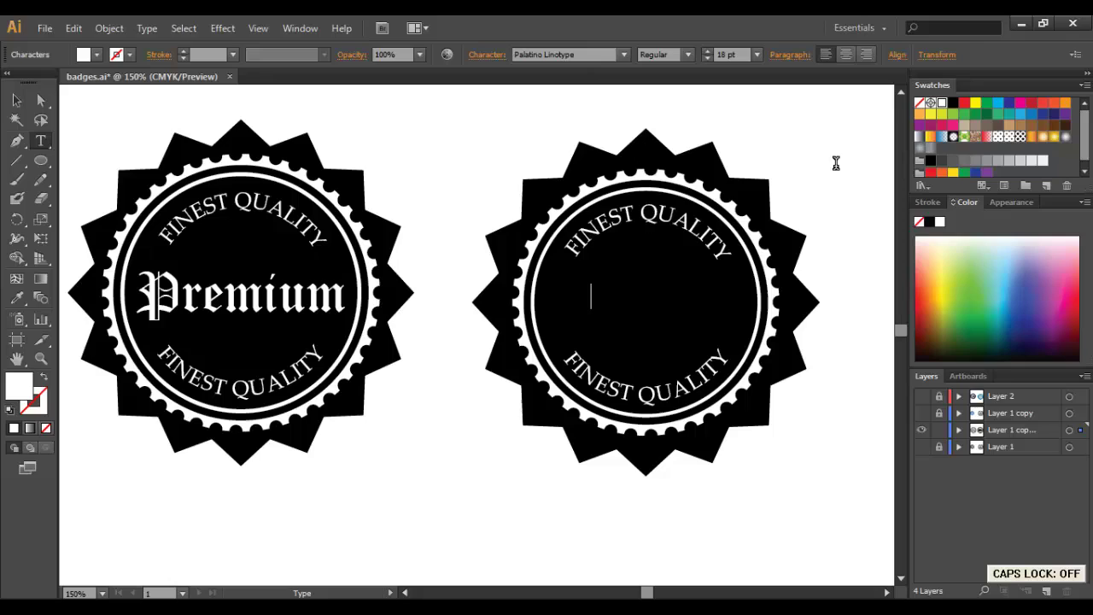
type("Premium")
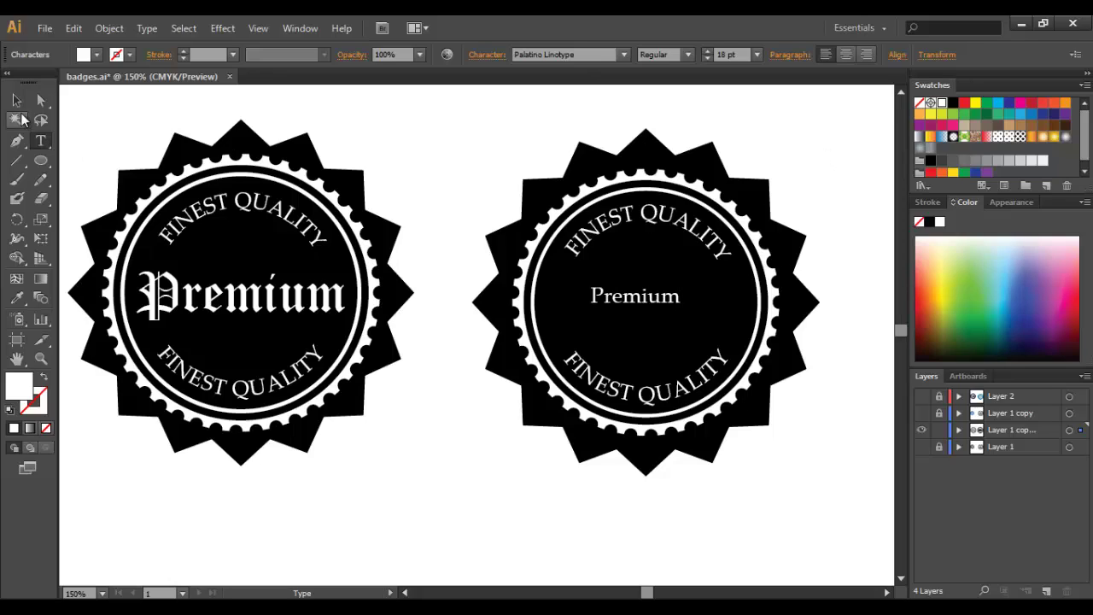
key("Escape")
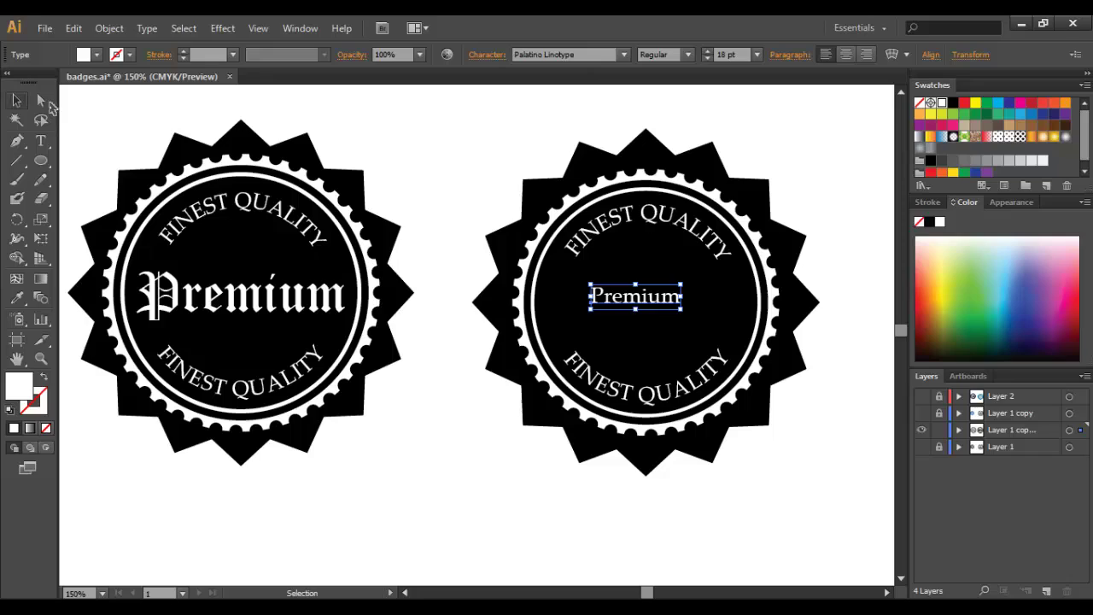
Step: Set the Premium text to Old English Text MT at 45 pt
left_click(612, 58)
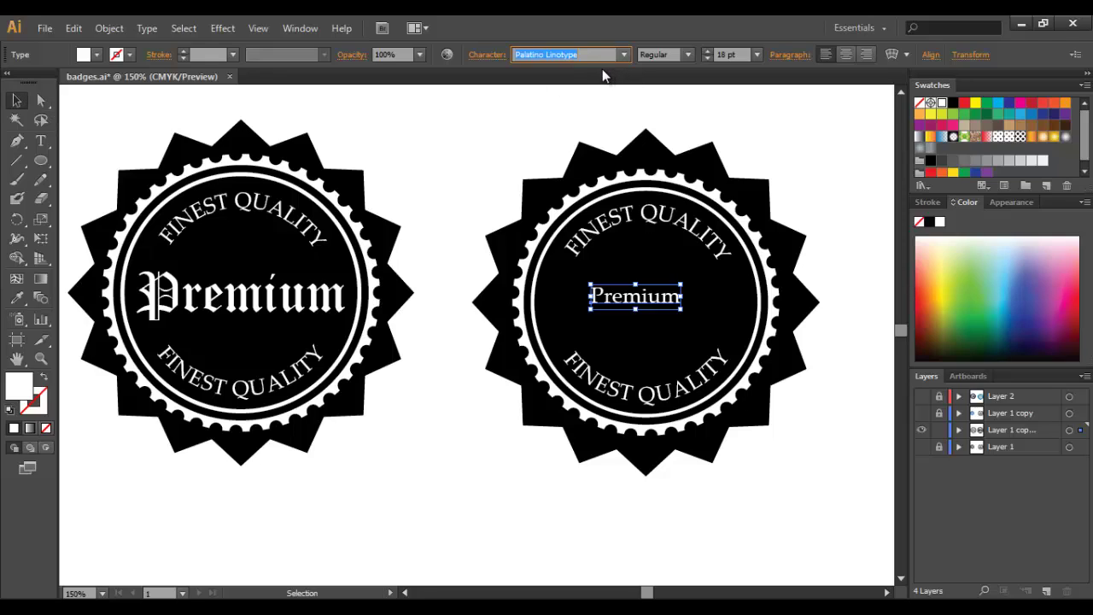
type("Old English Text MT")
key("Return")
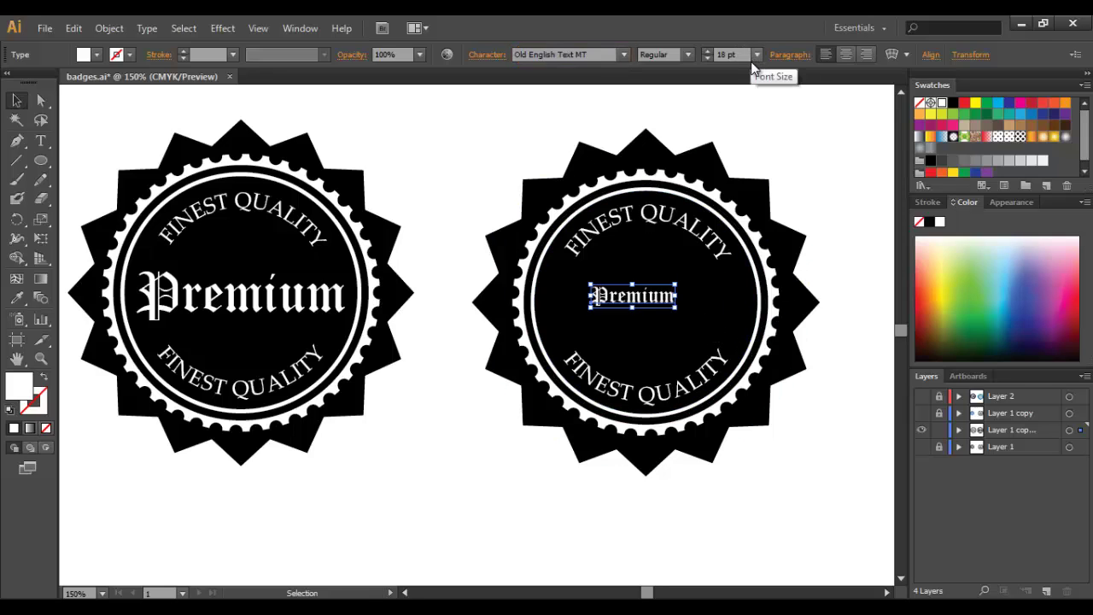
left_click(723, 54)
type("45")
key("Return")
Step: Move and nudge Premium until it sits centred in the right badge
left_click_drag(729, 295, 688, 315)
left_click_drag(680, 309, 675, 311)
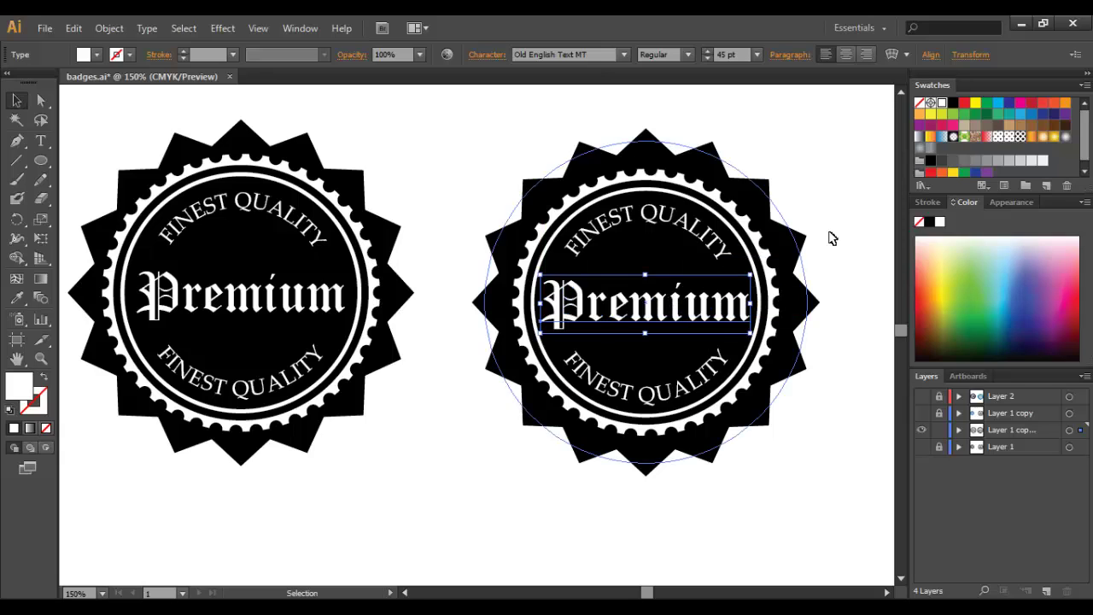
left_click(876, 196)
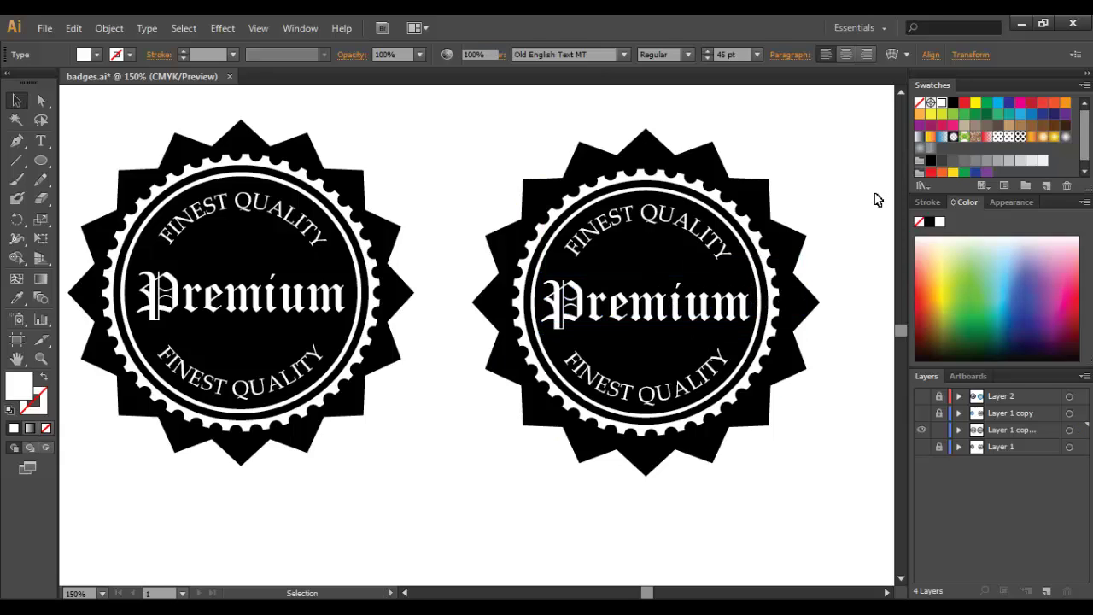
left_click(722, 325)
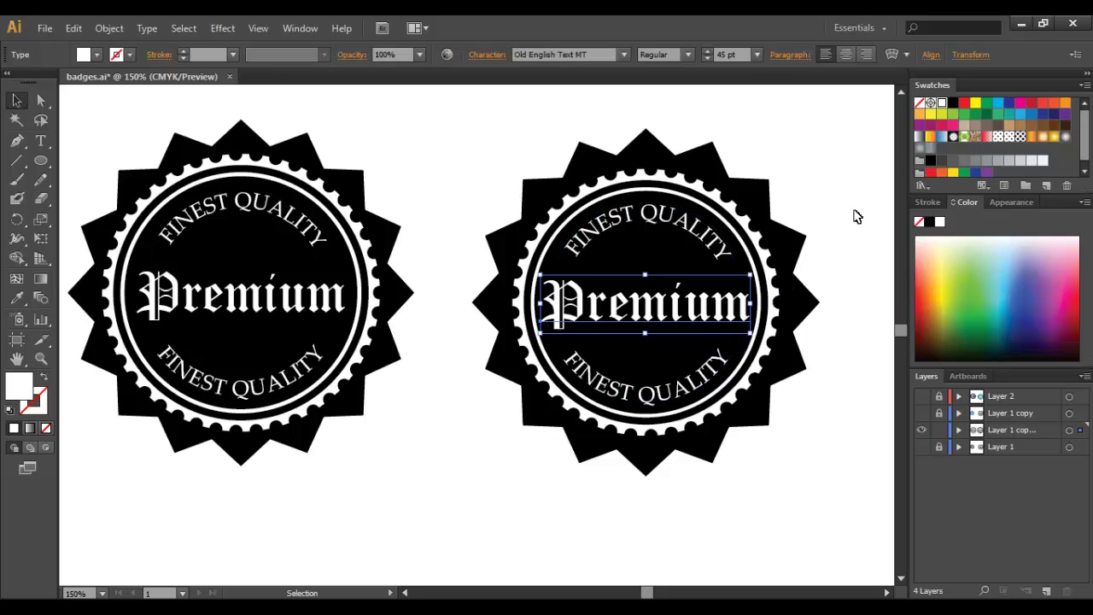
key("Right")
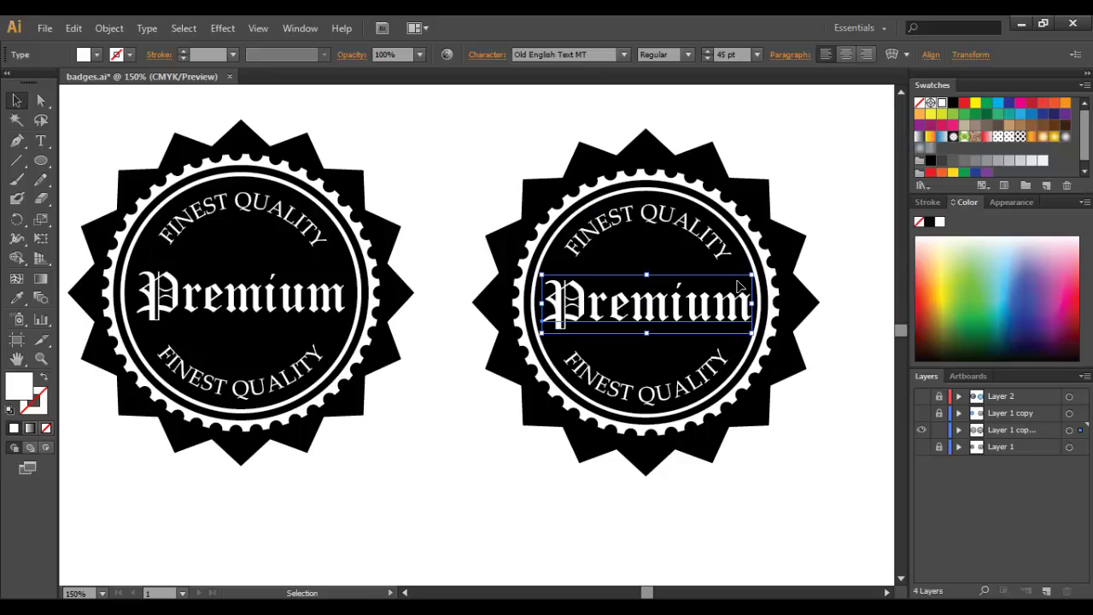
key("Left")
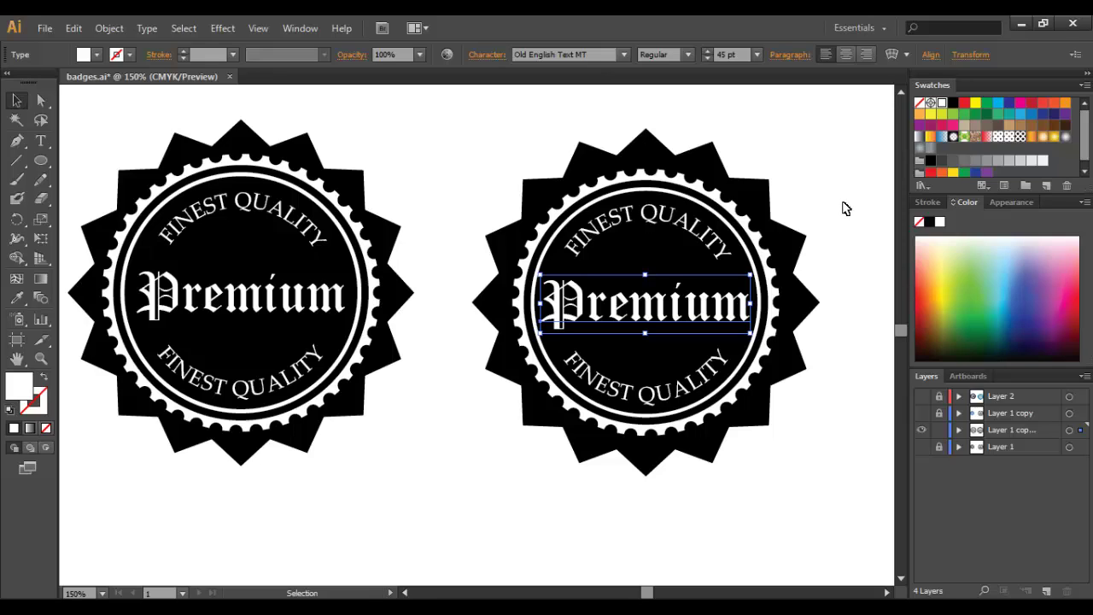
key("Down")
left_click(874, 255)
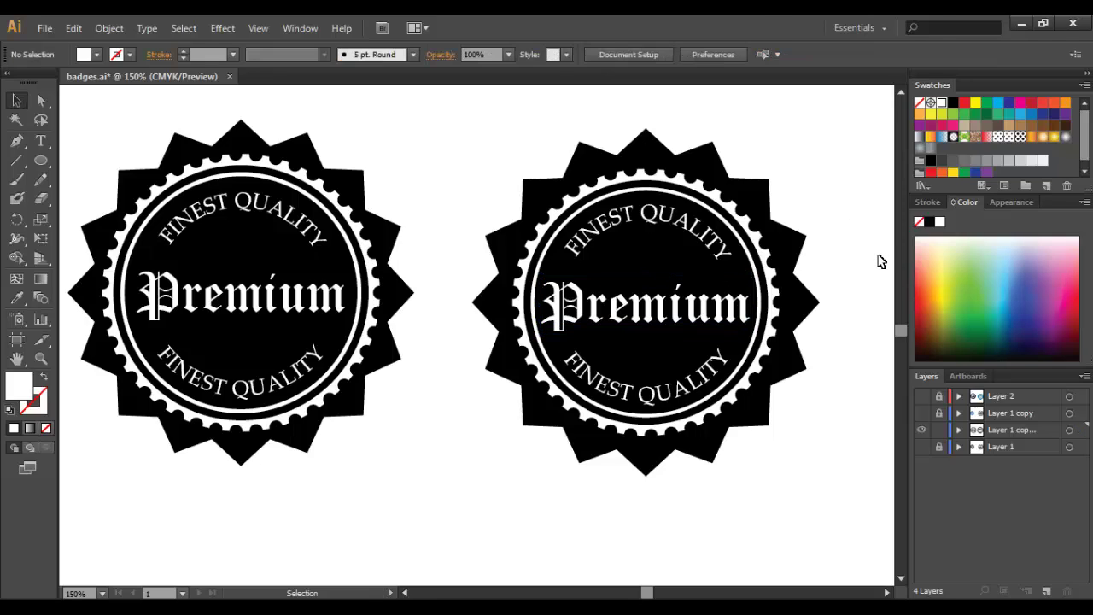